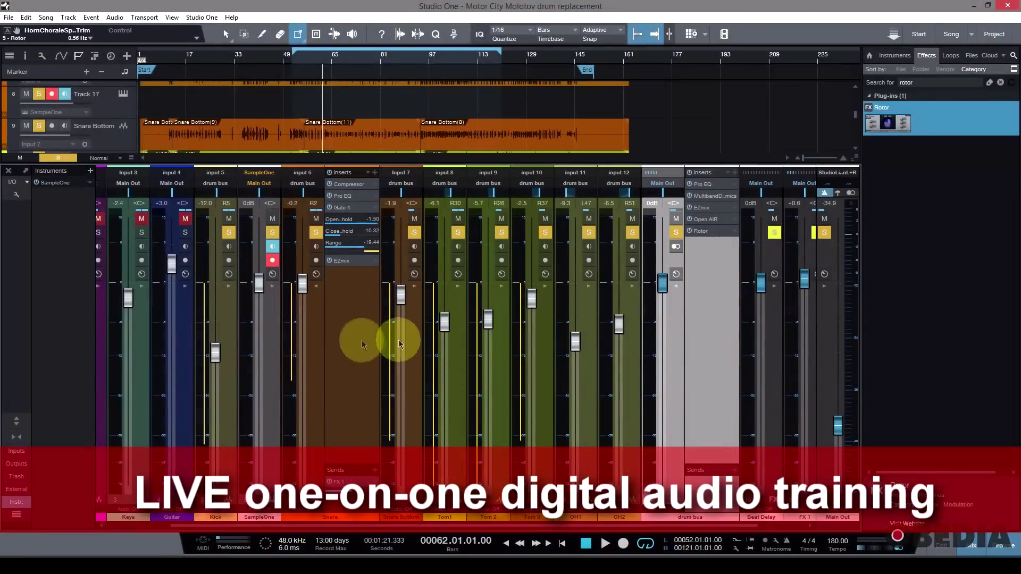
Select the Snare channel and raise its fader from -0.2 dB to about +1.5 dB
click(363, 346)
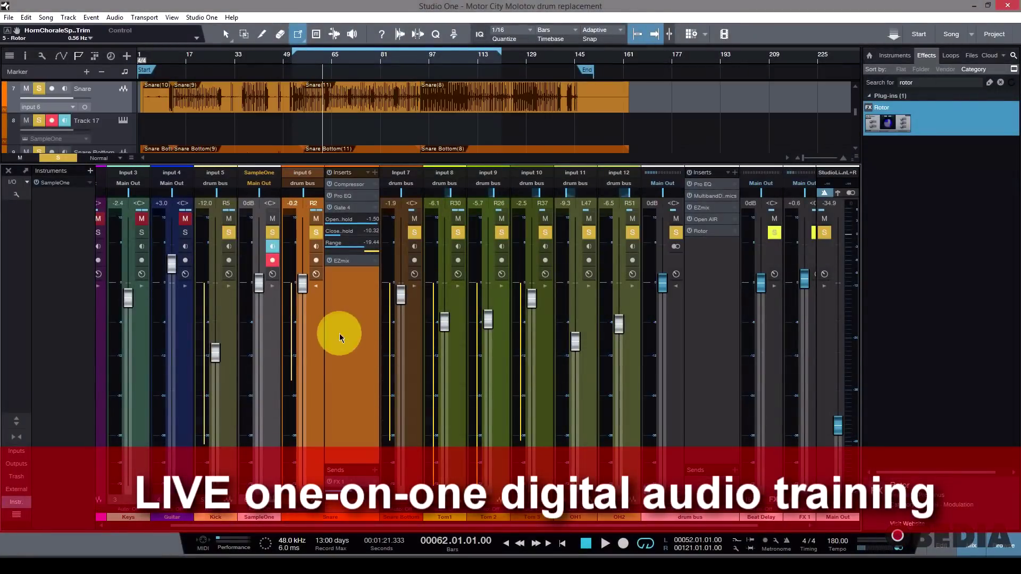
click(266, 336)
click(228, 335)
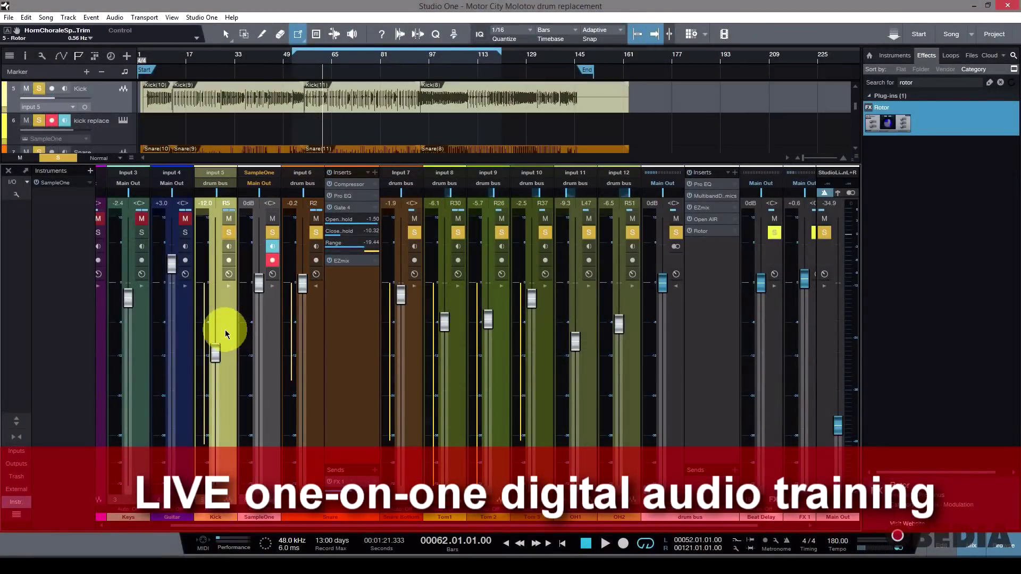
click(333, 314)
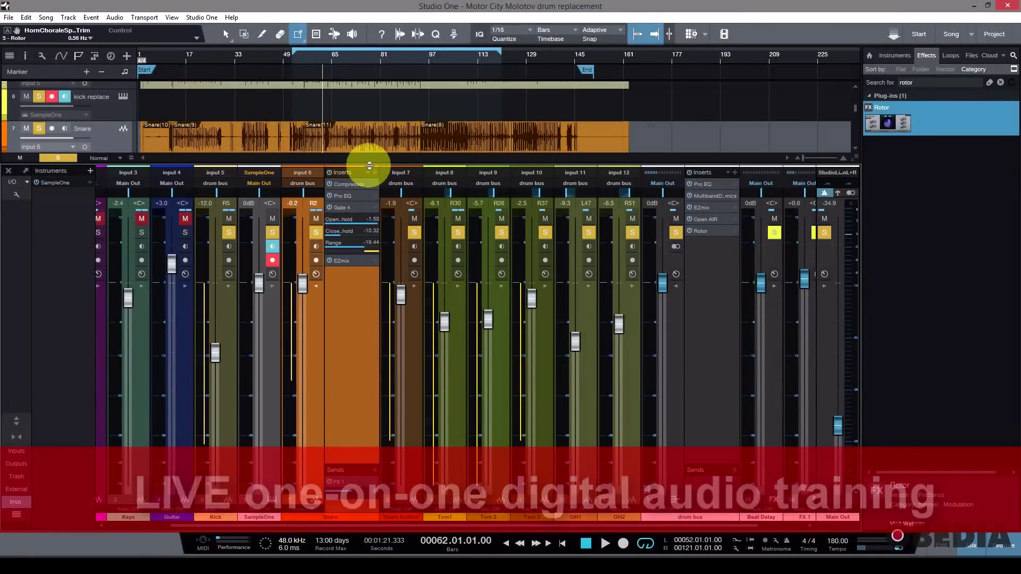
mouse_move(370, 166)
mouse_down()
mouse_move(365, 178)
mouse_move(383, 205)
mouse_move(373, 171)
mouse_up()
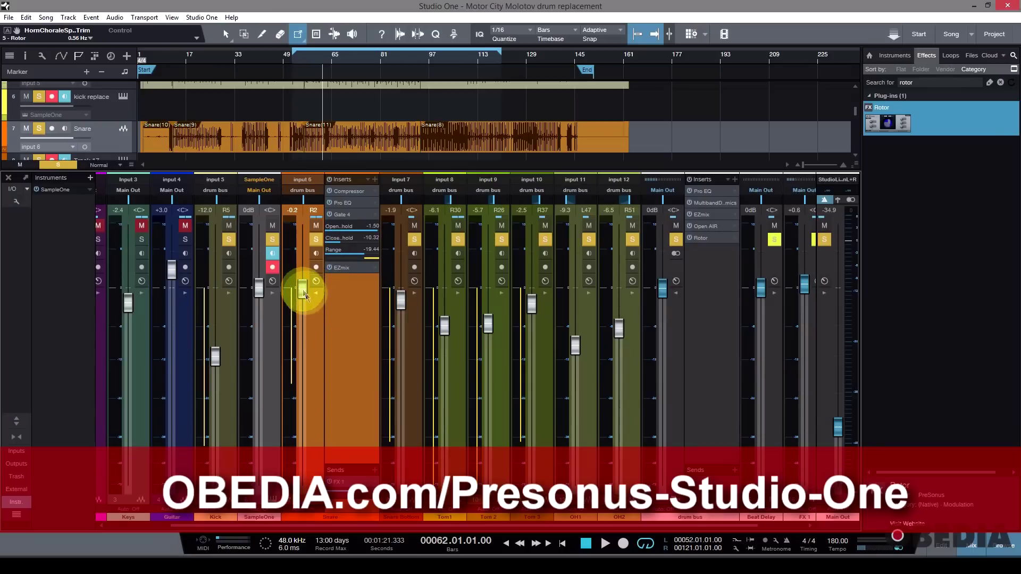
drag(303, 291, 303, 266)
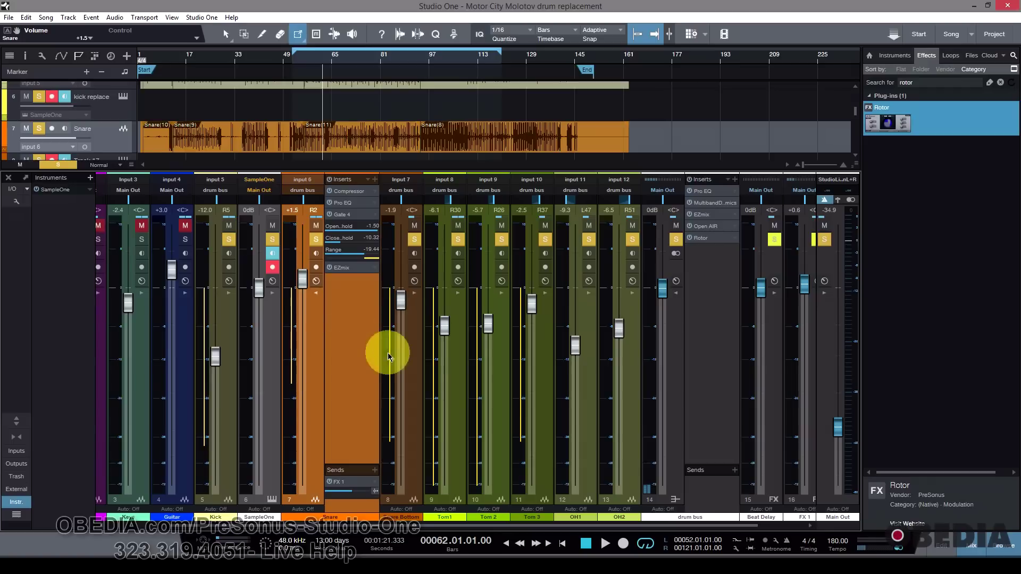
Step through the drum channels from Snare Bottom to OH1 and nudge Tom 2's level up slightly
click(417, 380)
click(462, 376)
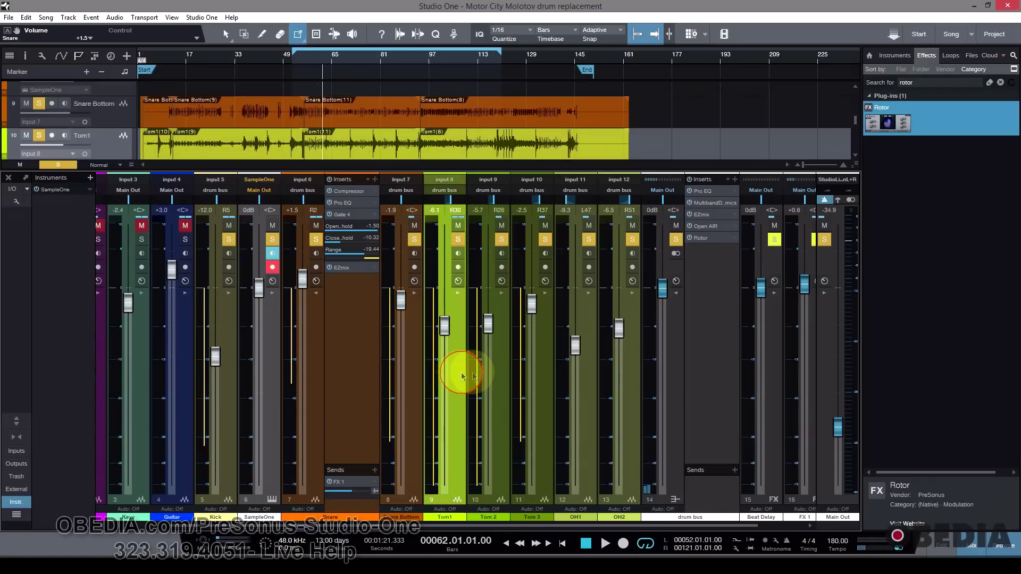
click(502, 362)
click(534, 364)
click(564, 359)
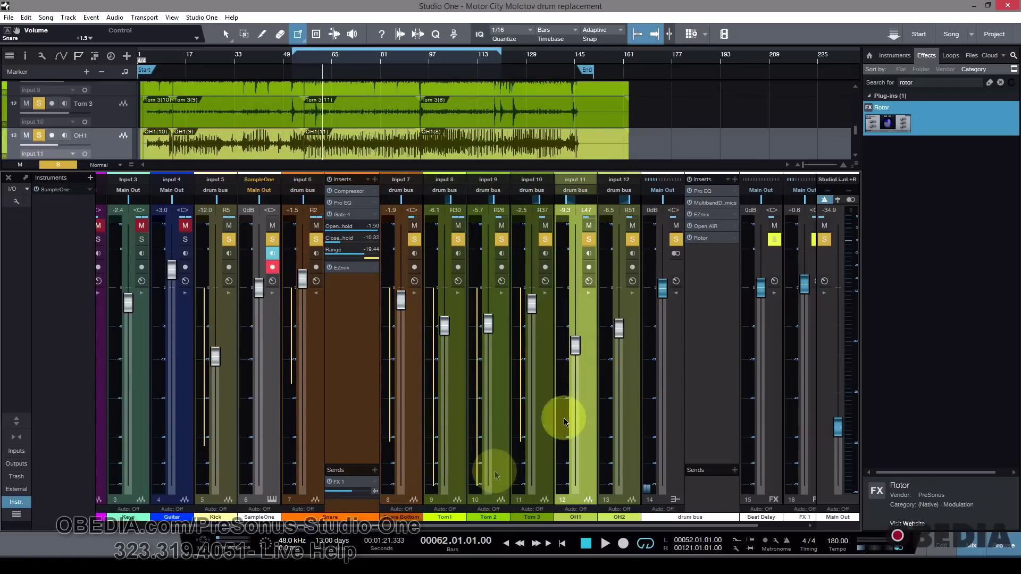
drag(488, 329, 488, 321)
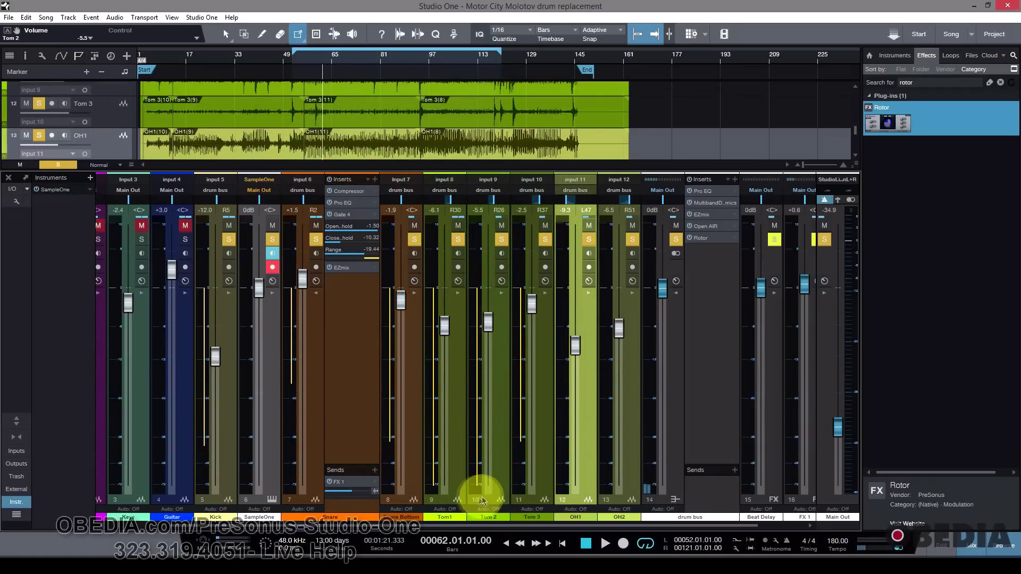
Group Tom1 through OH2 and lower their faders together, leaving OH2 at -7.9 dB
click(446, 515)
click(450, 516)
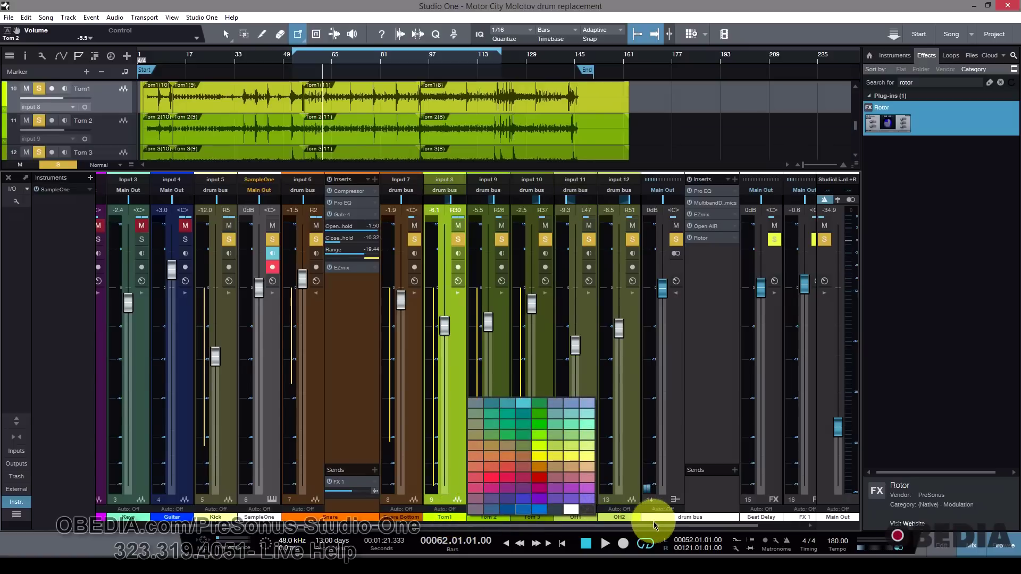
click(639, 520)
shift+click(620, 516)
click(620, 516)
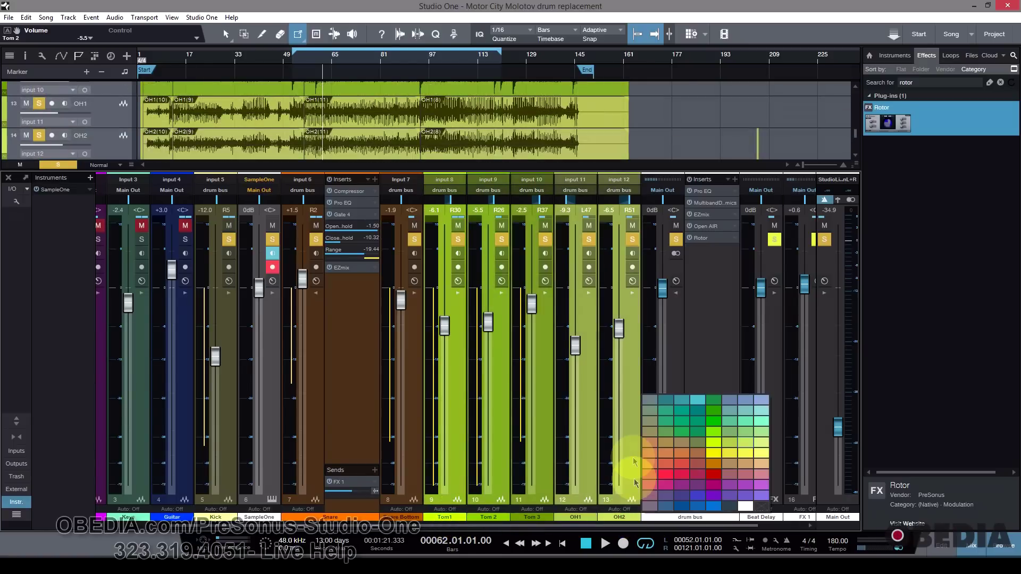
click(634, 450)
right_click(635, 451)
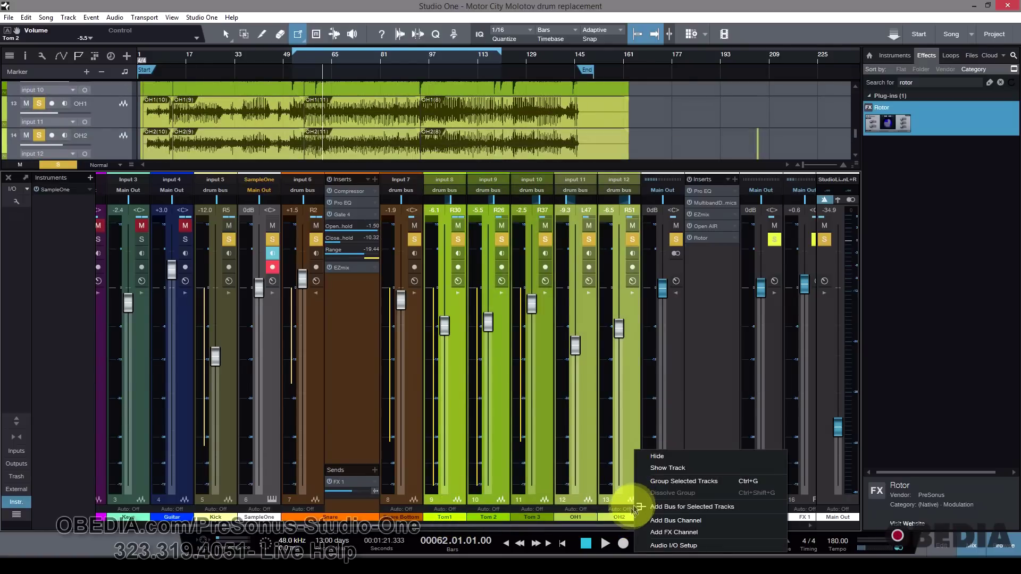
click(660, 482)
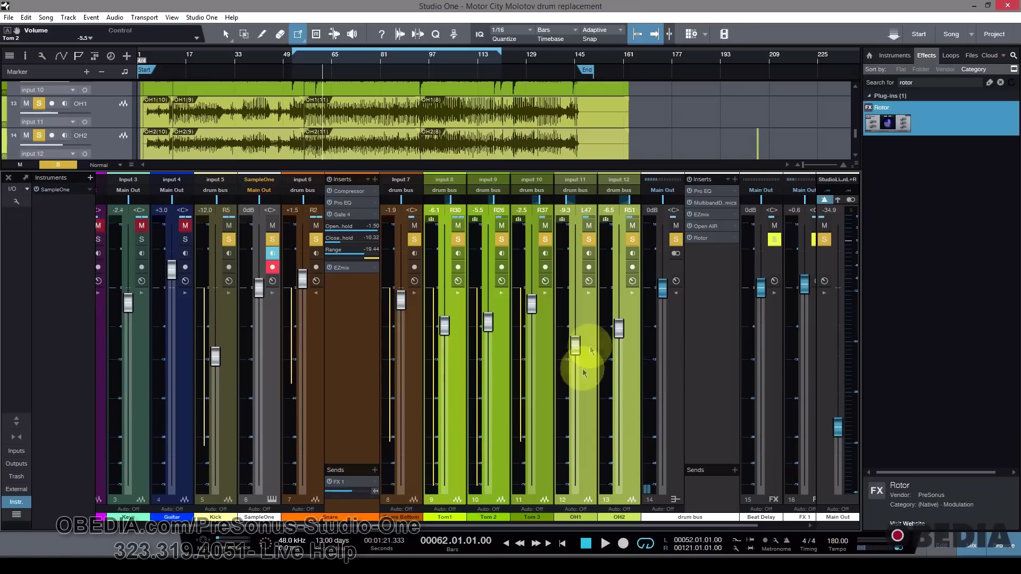
mouse_move(618, 335)
mouse_down()
mouse_move(617, 406)
mouse_move(611, 315)
mouse_move(614, 406)
mouse_move(616, 347)
mouse_move(617, 392)
mouse_move(603, 365)
mouse_move(618, 337)
mouse_up()
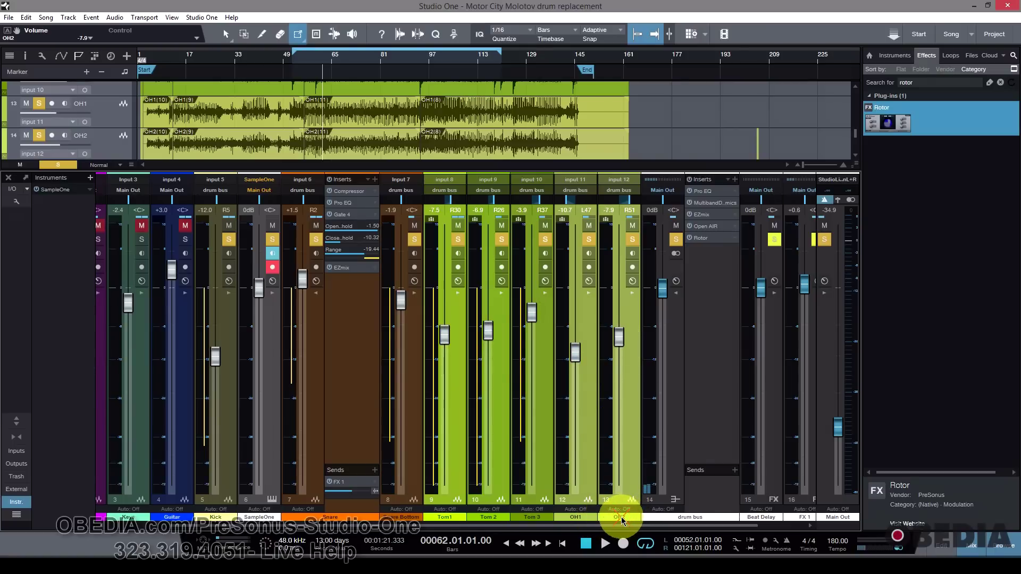
Colour the grouped Tom1–OH2 channels blue, then change them to red
click(620, 517)
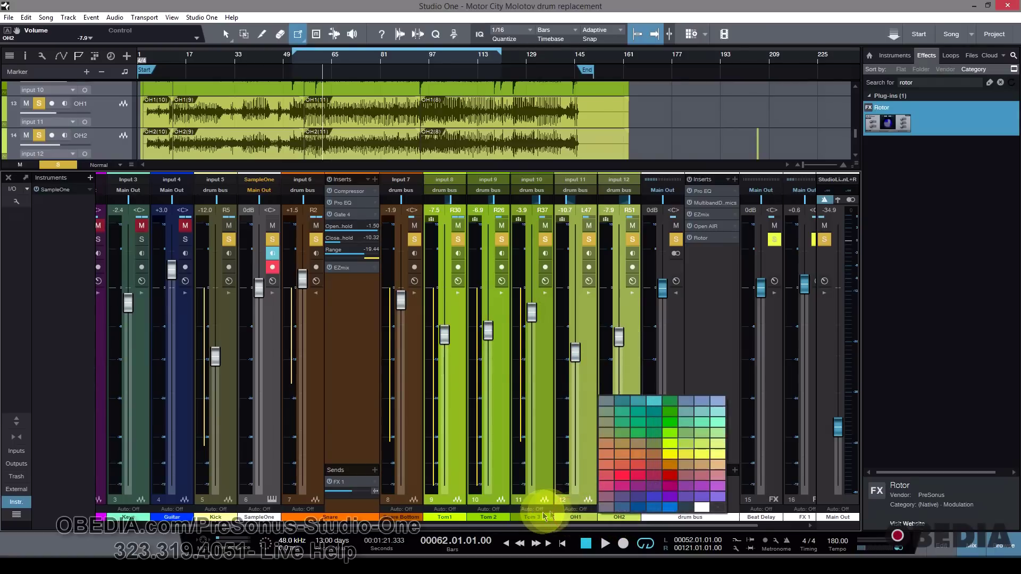
click(623, 507)
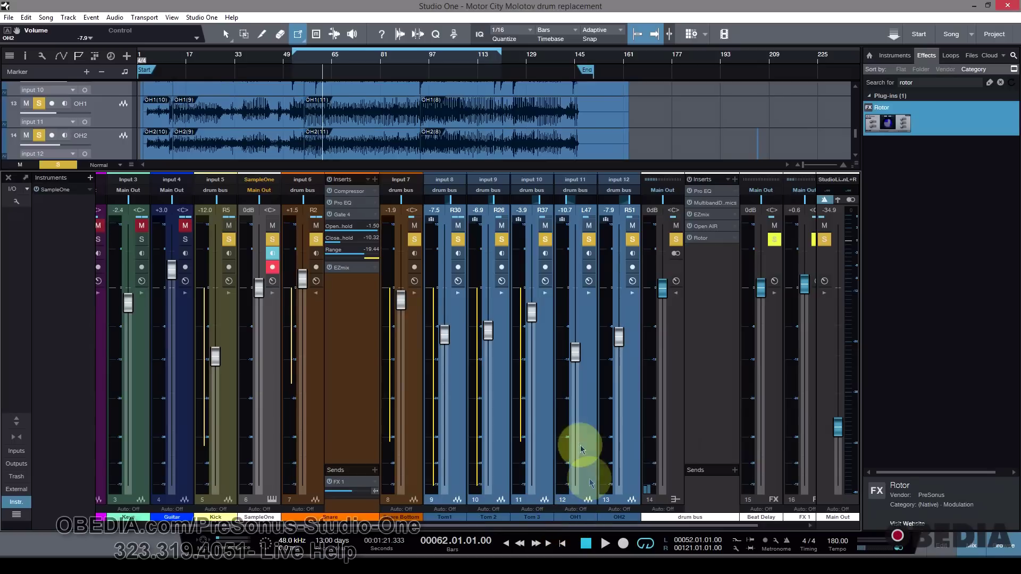
click(493, 522)
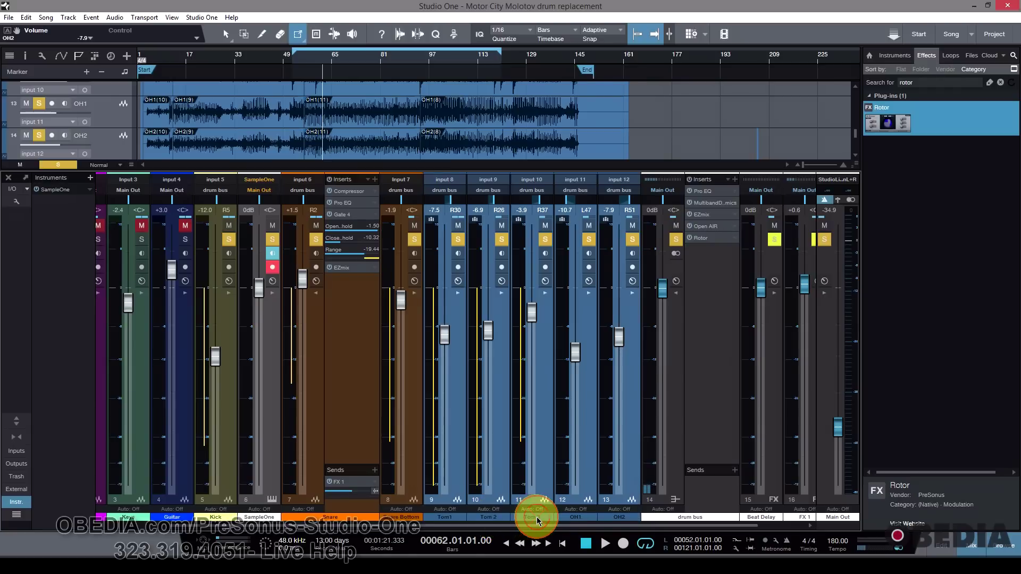
click(538, 521)
click(581, 478)
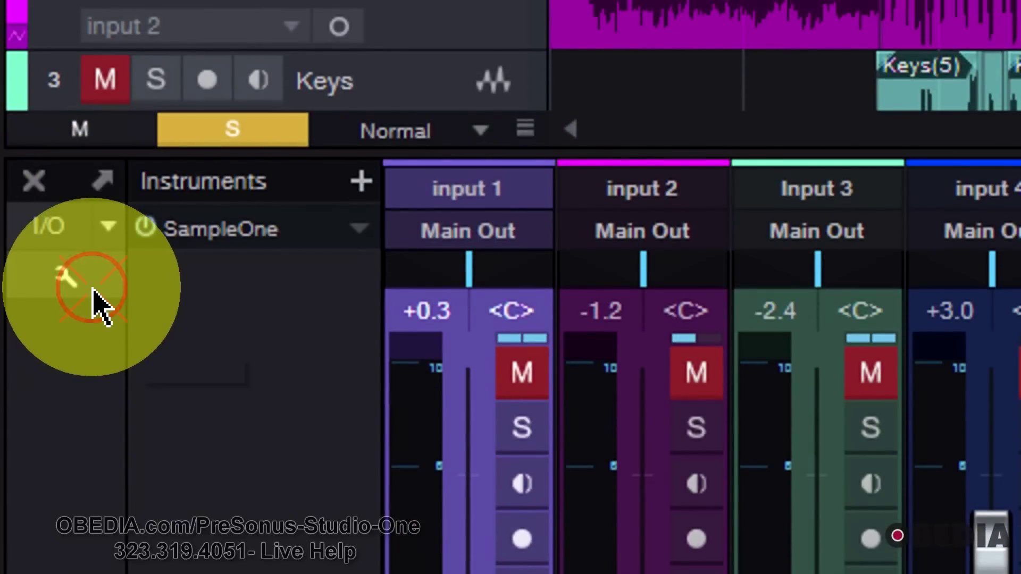
Toggle 'Colorize channel strips' off and on in the console options, leaving it enabled
click(93, 291)
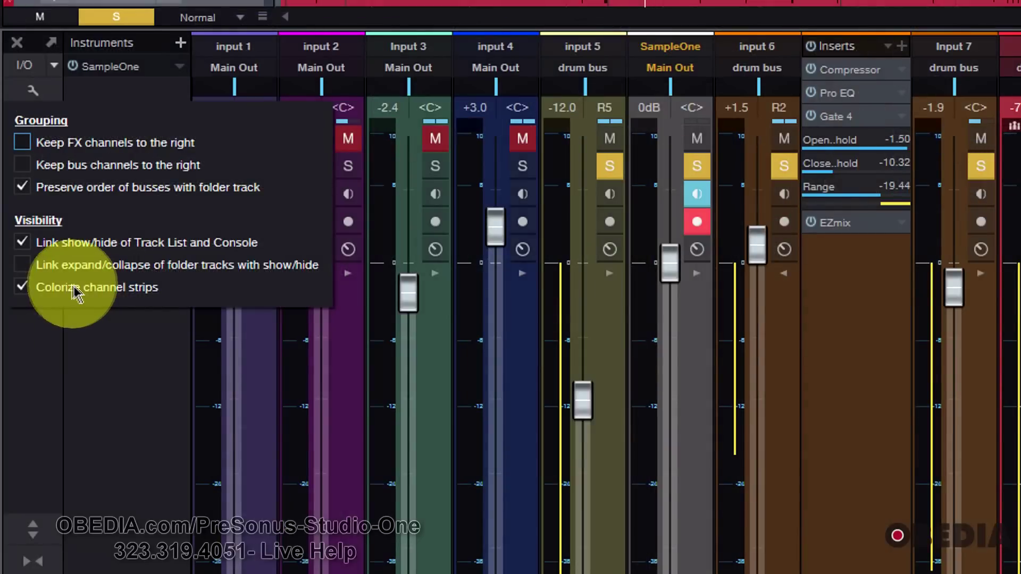
click(143, 392)
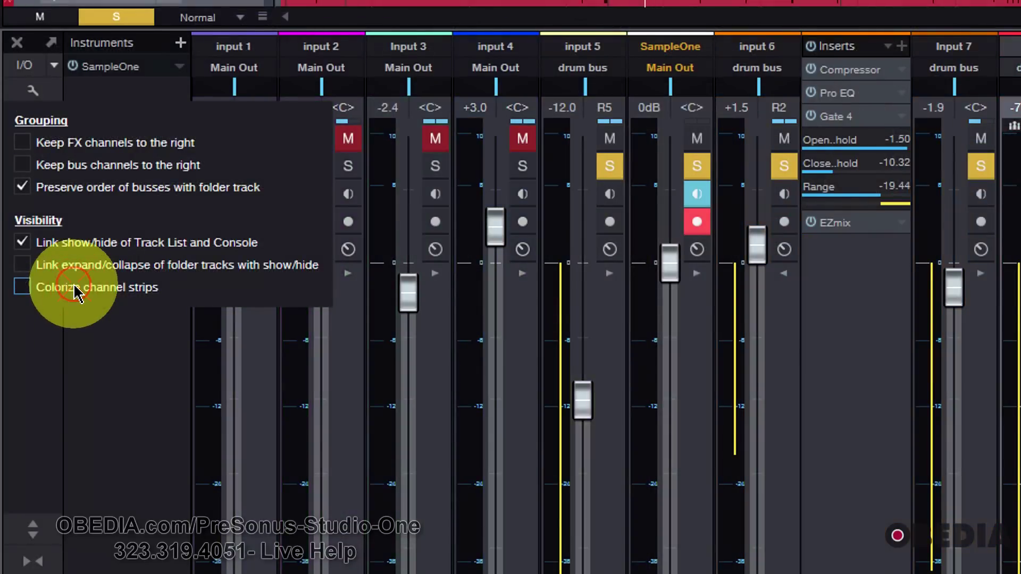
click(76, 291)
click(75, 291)
click(74, 292)
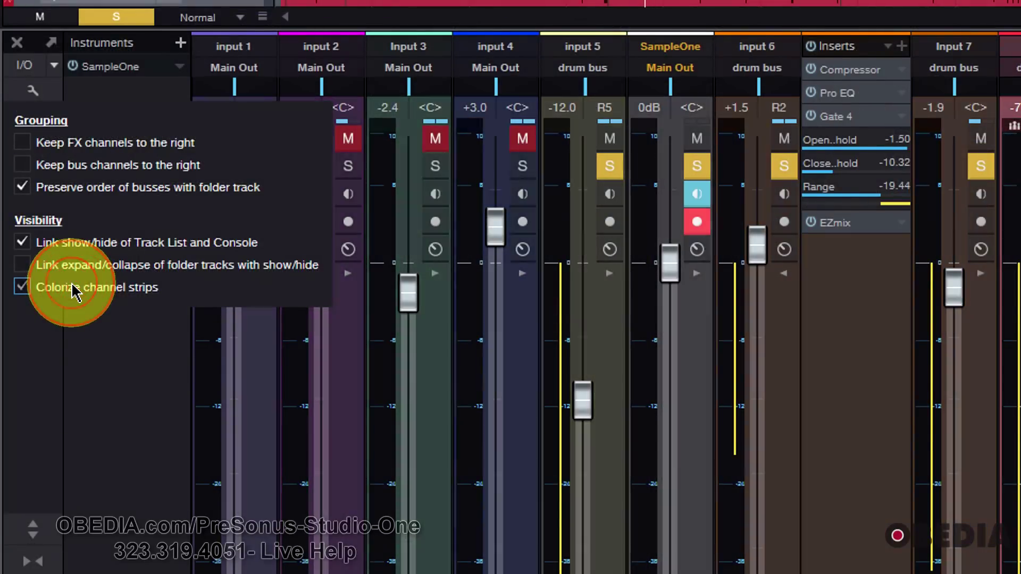
click(75, 291)
click(74, 292)
click(75, 292)
click(75, 292)
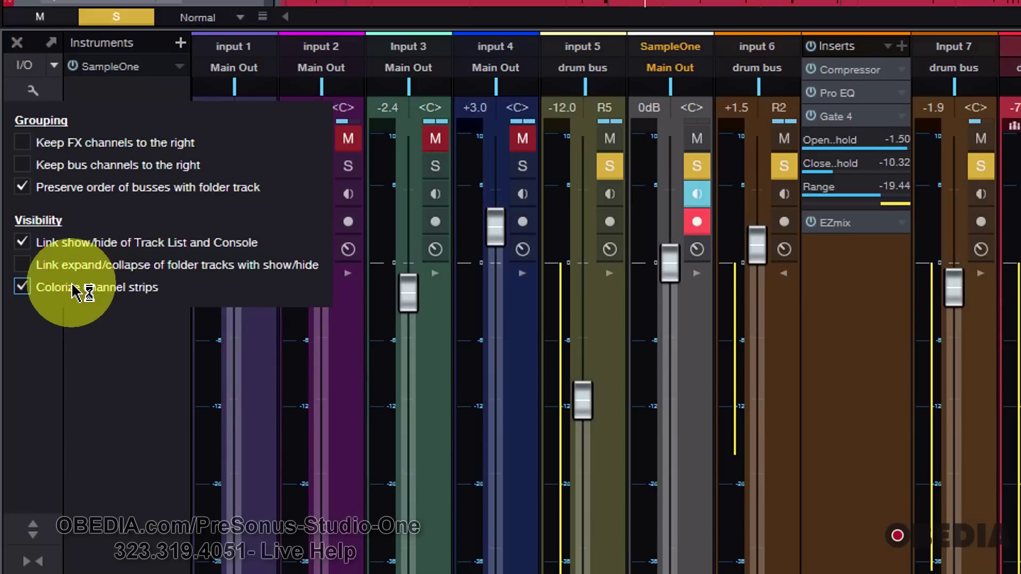
click(75, 292)
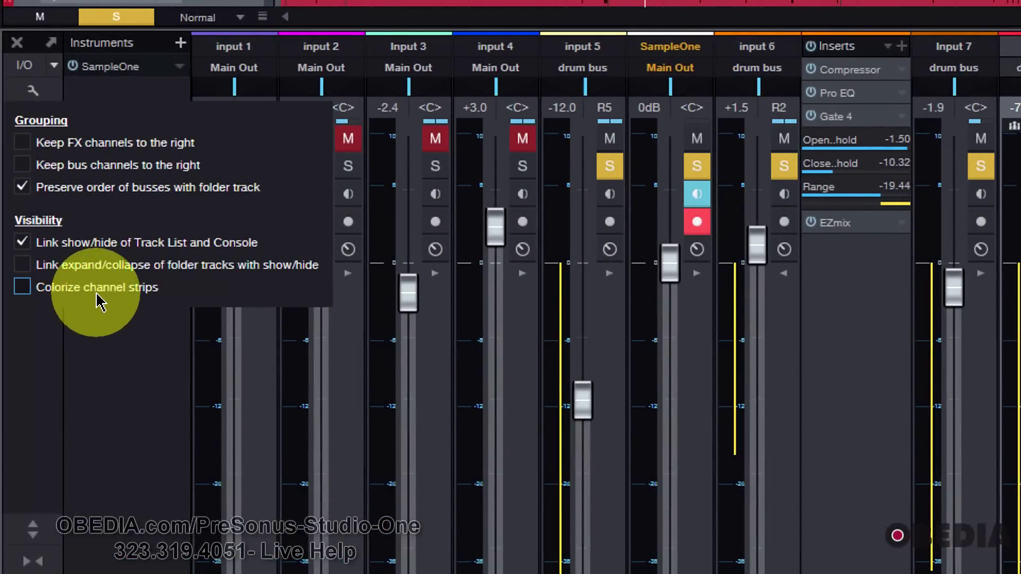
Close the console options with strip colouring on and enlarge the track area above the mixer
click(97, 296)
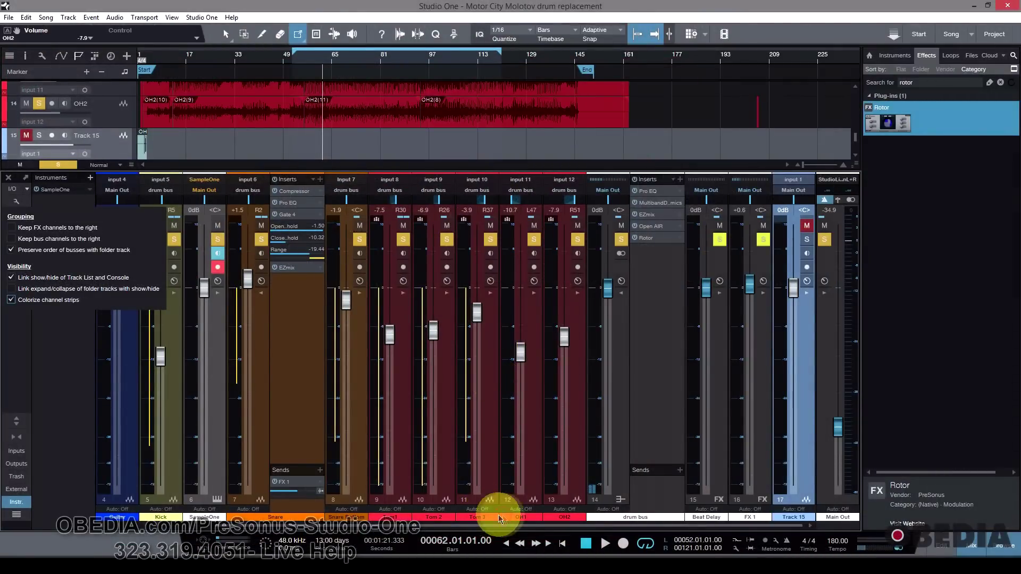
click(501, 517)
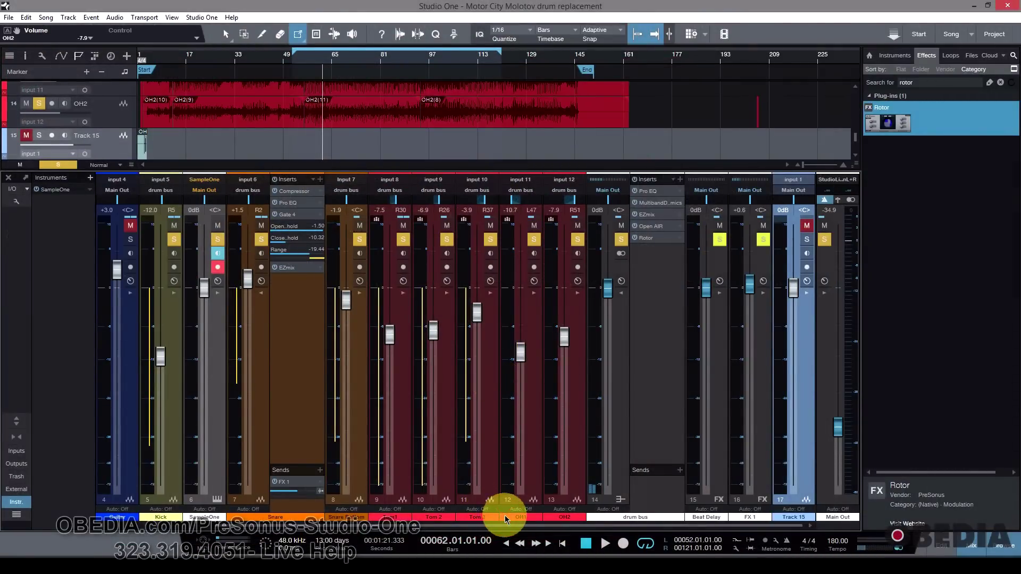
click(524, 519)
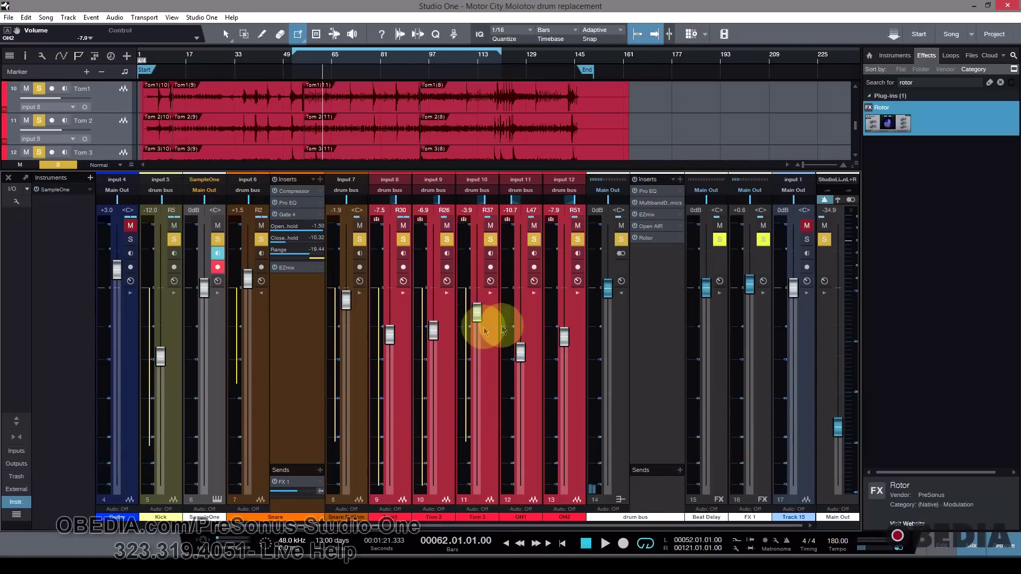
drag(473, 179, 344, 187)
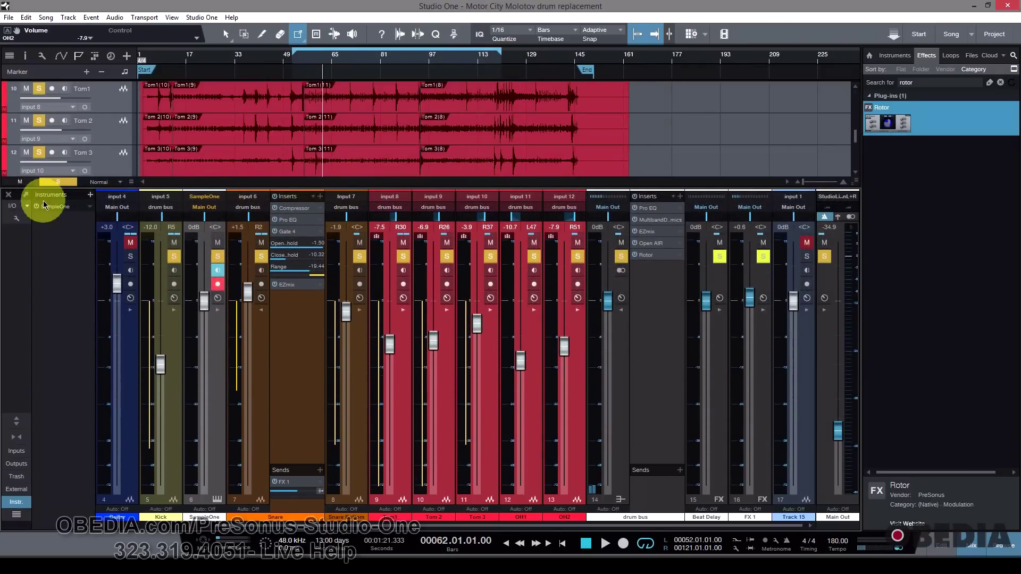
Replace the docked mixer with the floating Console window (F3), maximized to full screen
click(26, 200)
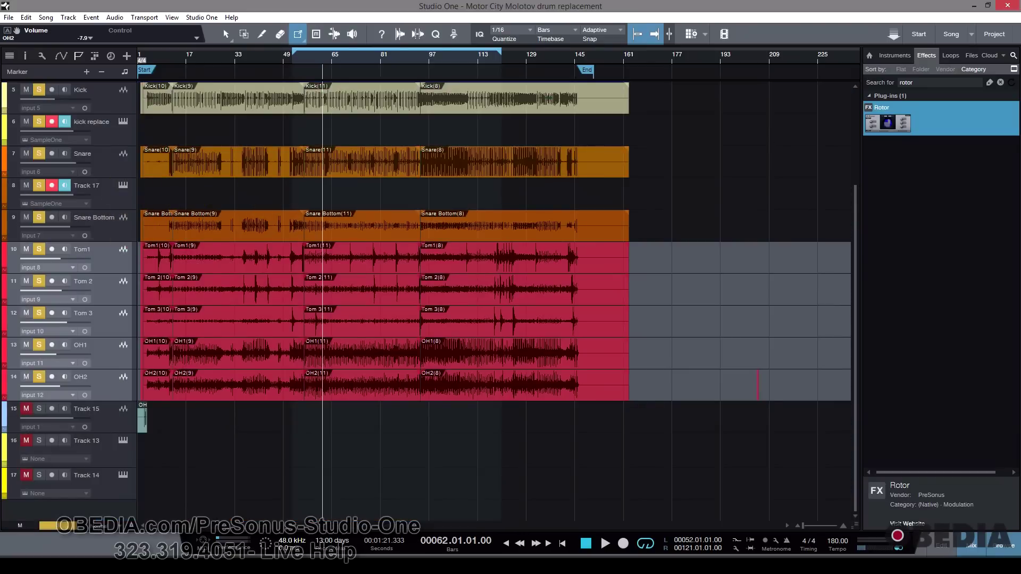
key(F3)
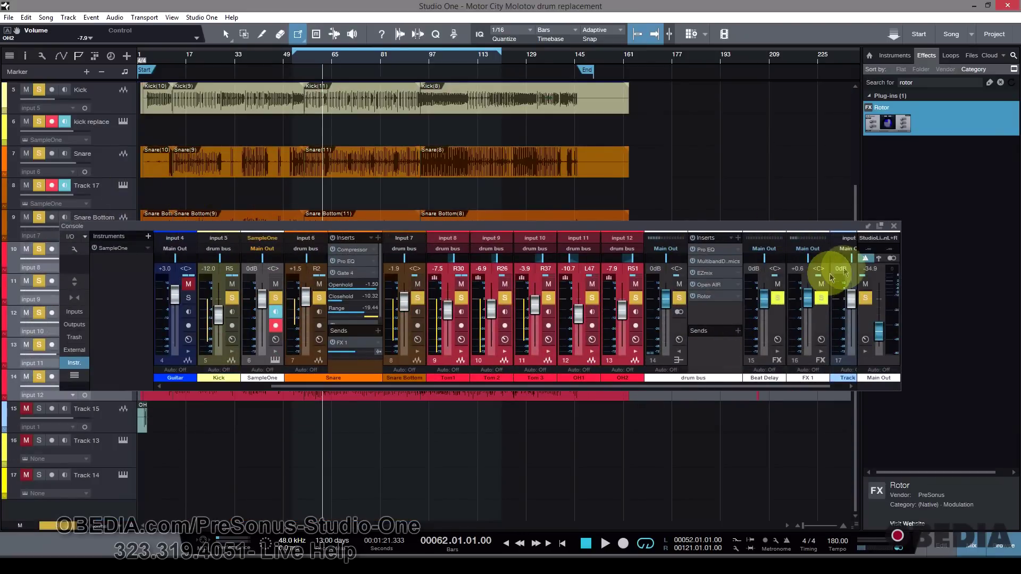
click(880, 228)
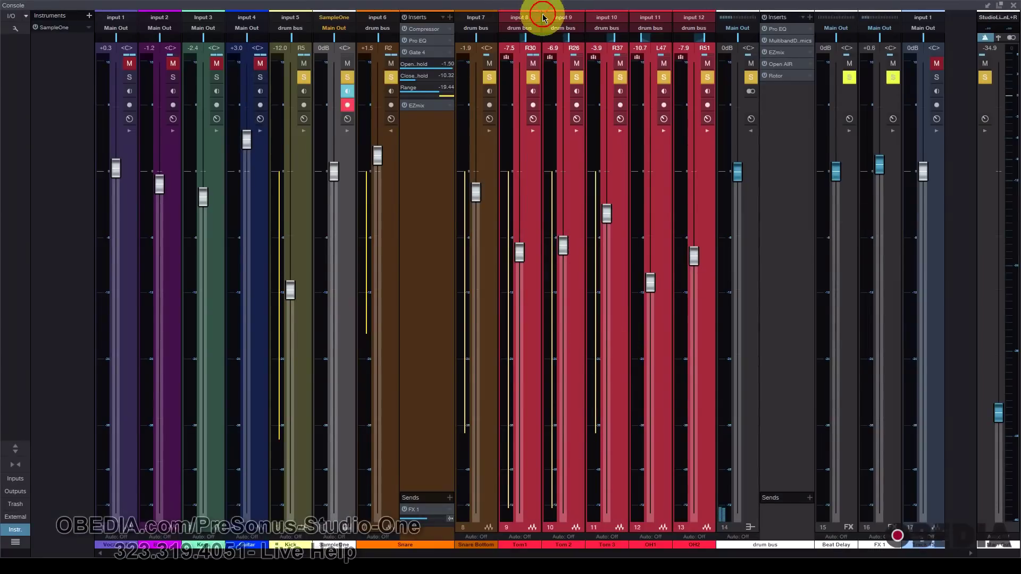
Restore the Console window, then maximize it to fill the screen again
drag(543, 17, 502, 16)
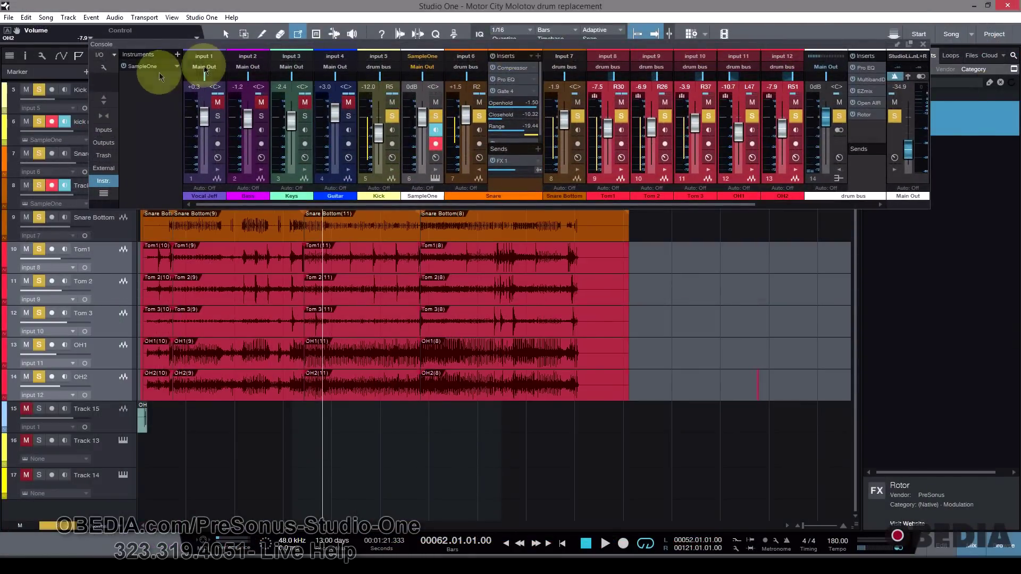
click(911, 50)
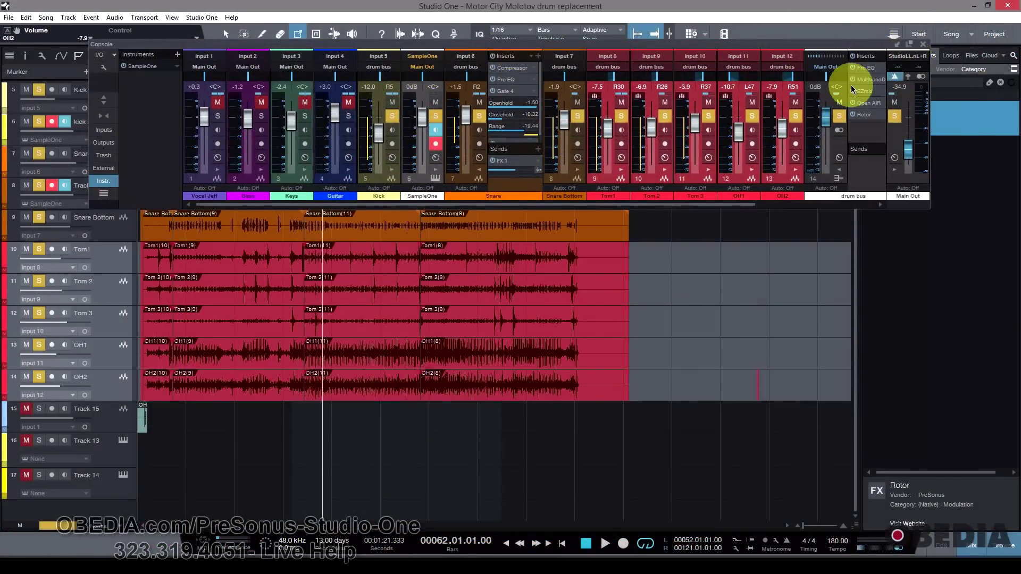
click(910, 45)
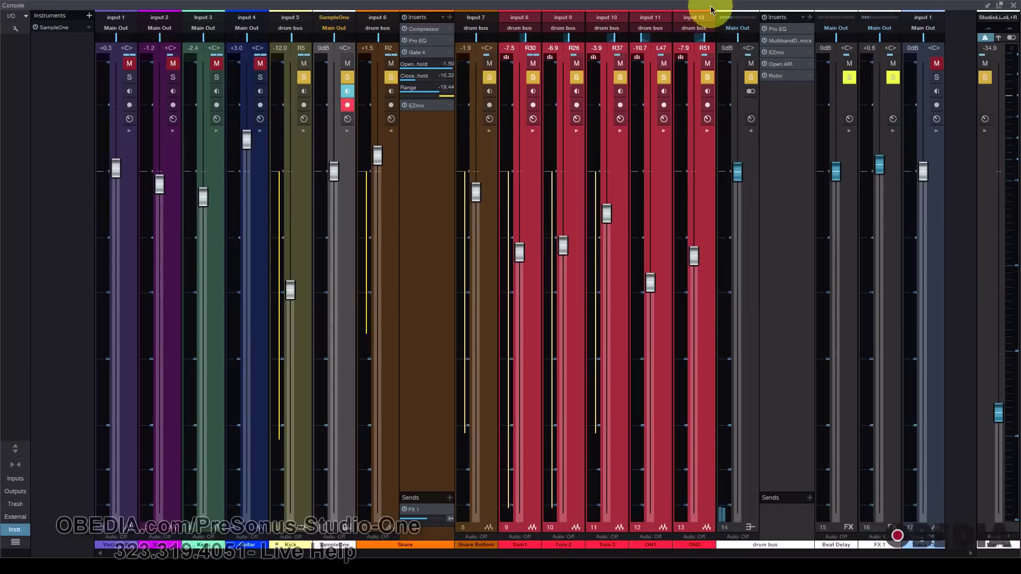
click(894, 63)
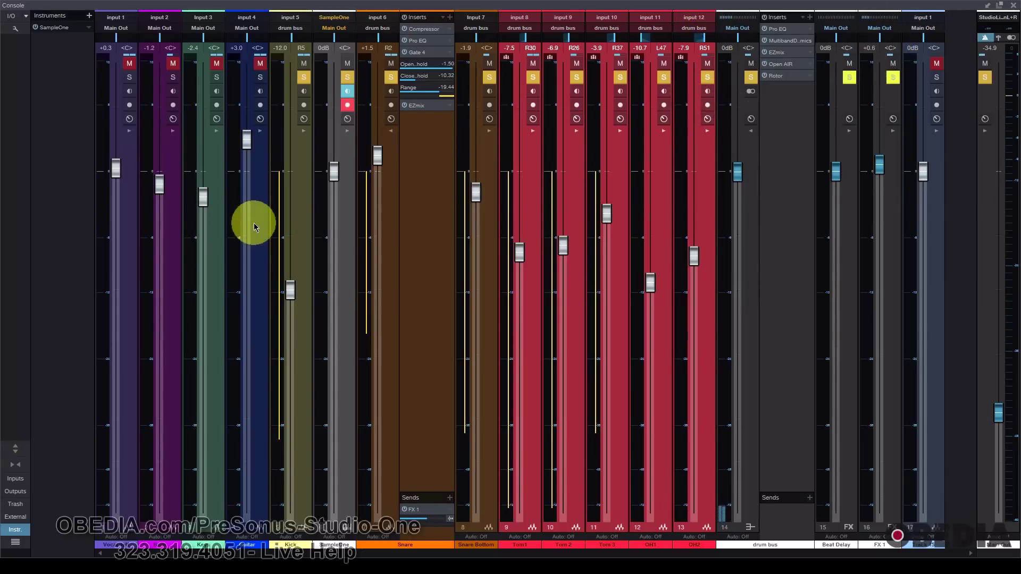
Show the External Devices, Trash Bin and hardware Inputs panels in the Console
click(16, 517)
click(15, 504)
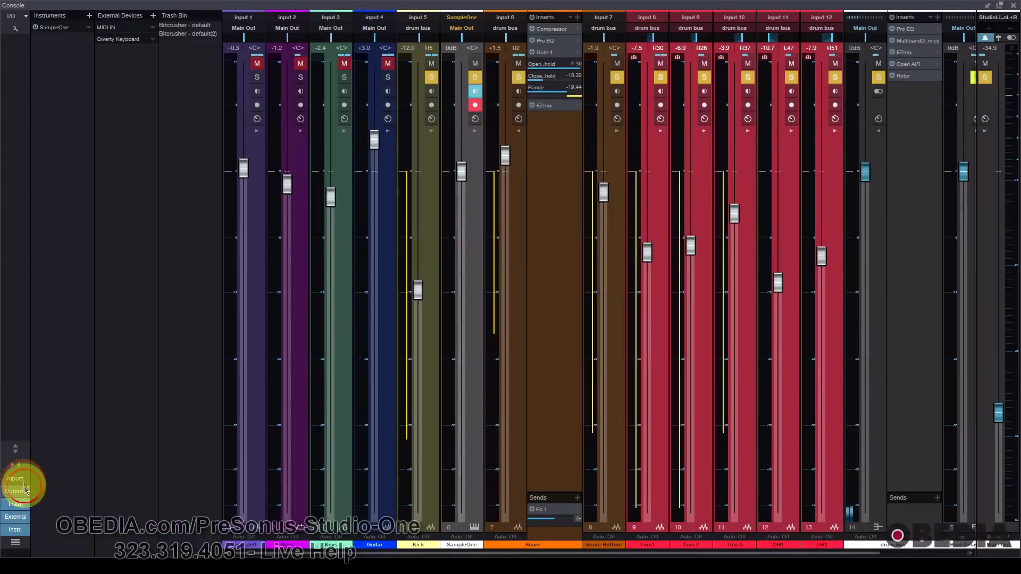
click(23, 478)
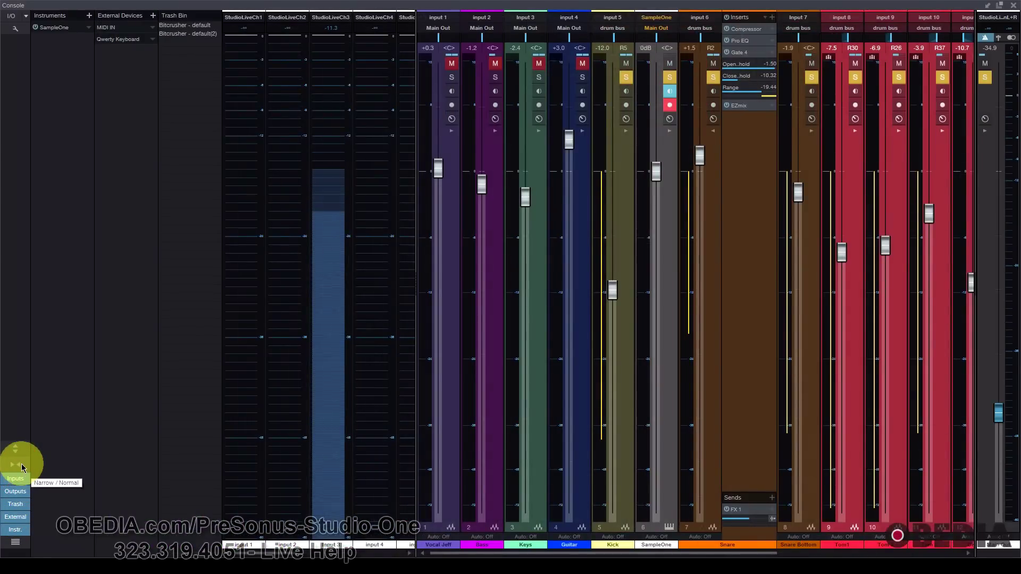
Switch the channel strips between narrow and normal width, ending at normal width
click(22, 465)
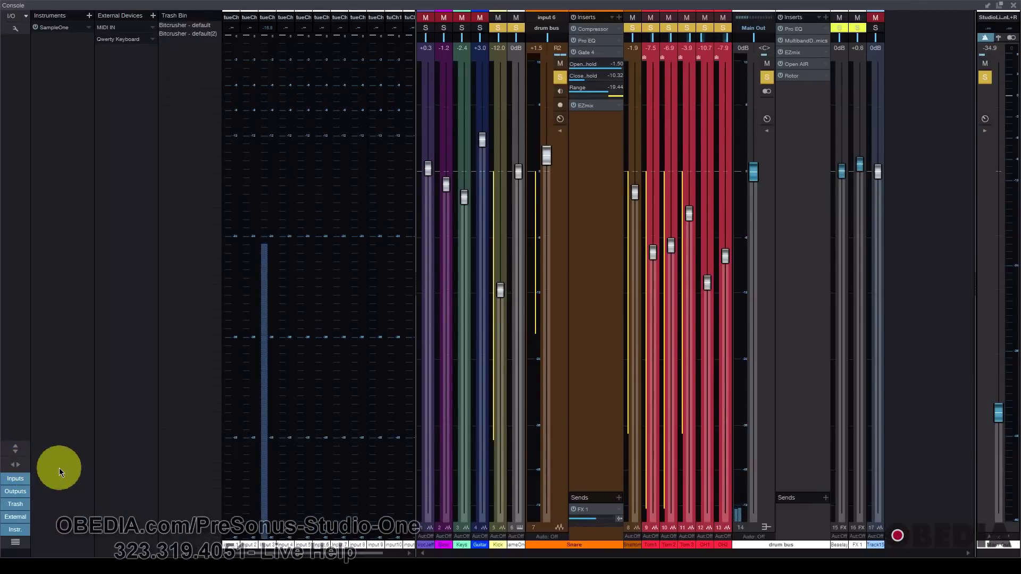
click(18, 472)
click(19, 471)
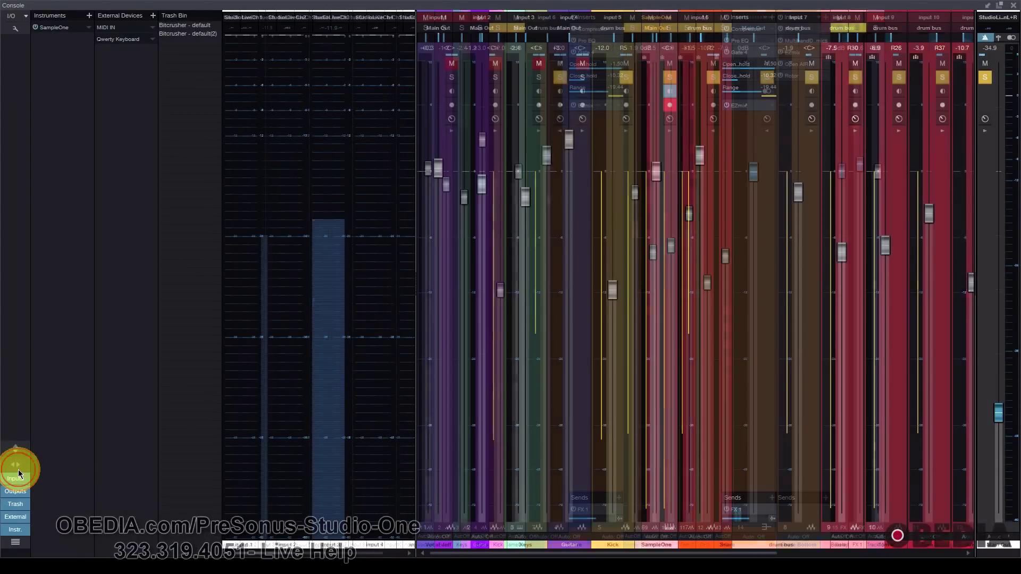
click(22, 471)
click(23, 472)
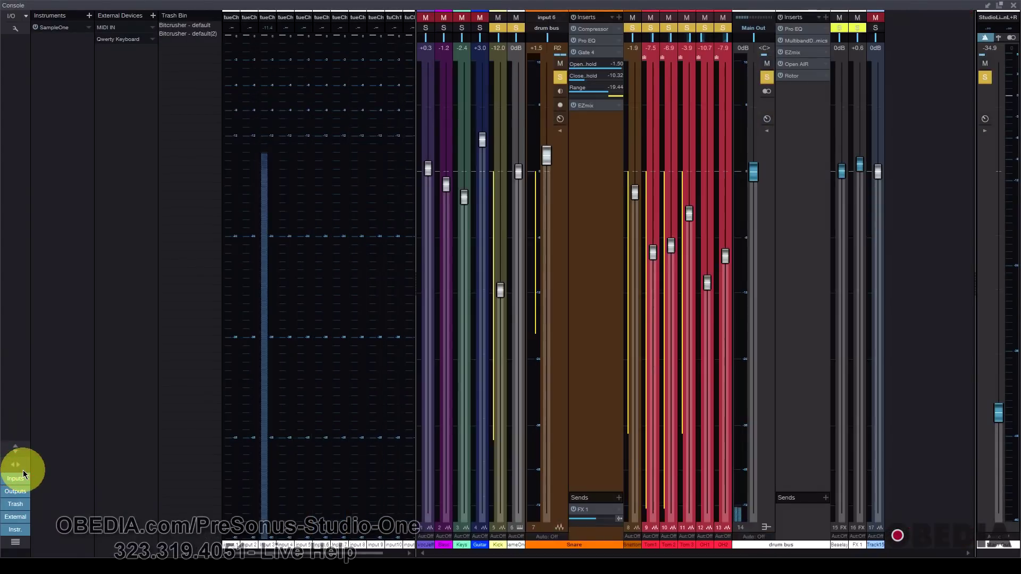
click(23, 472)
click(23, 473)
click(23, 473)
Toggle the insert slots view above the channel strips, leaving it shown
click(17, 456)
click(18, 456)
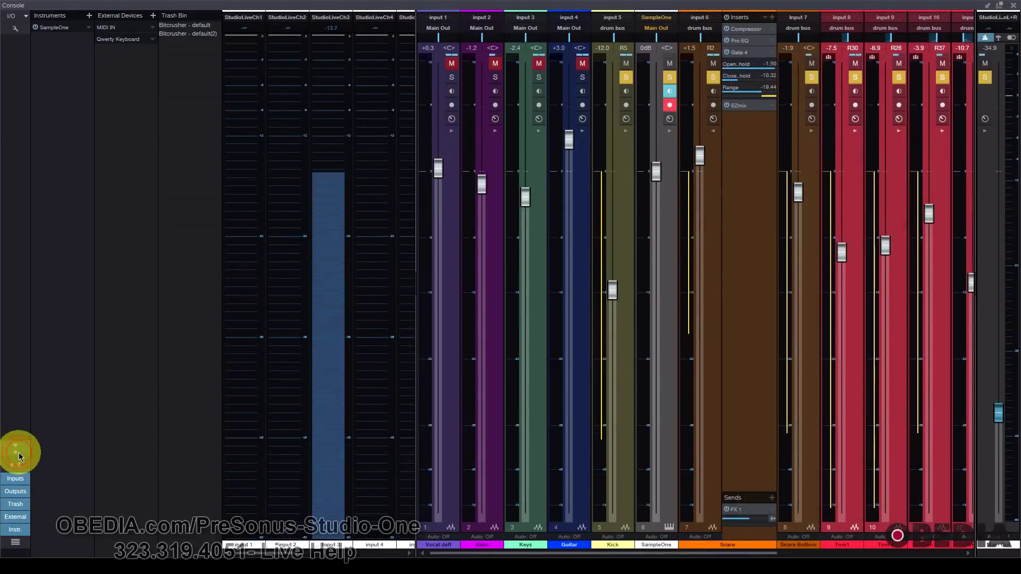
click(19, 456)
click(18, 456)
click(18, 456)
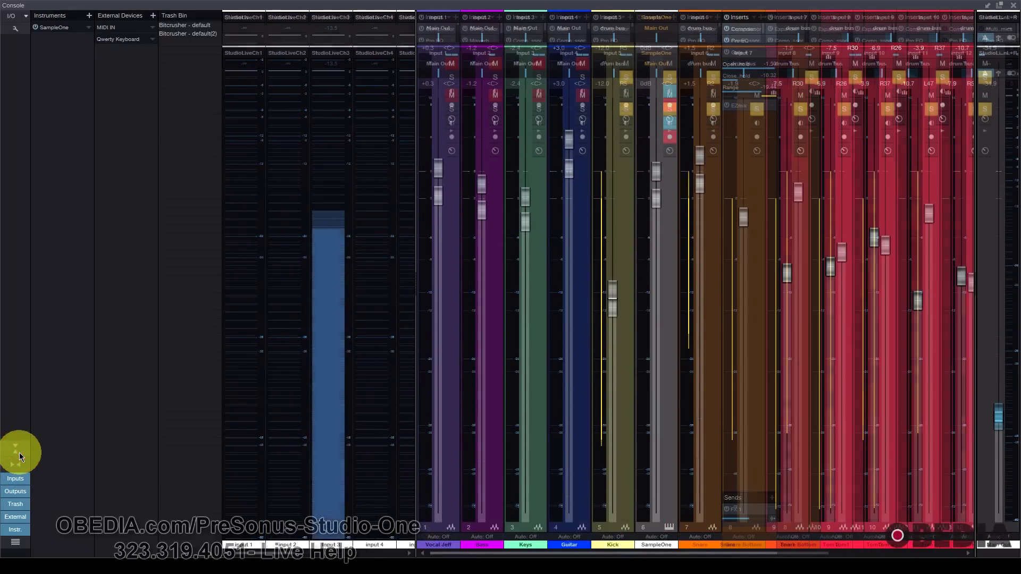
Hide the hardware inputs, trash bin, external devices and instruments panels, and open the channel list
click(15, 485)
click(15, 485)
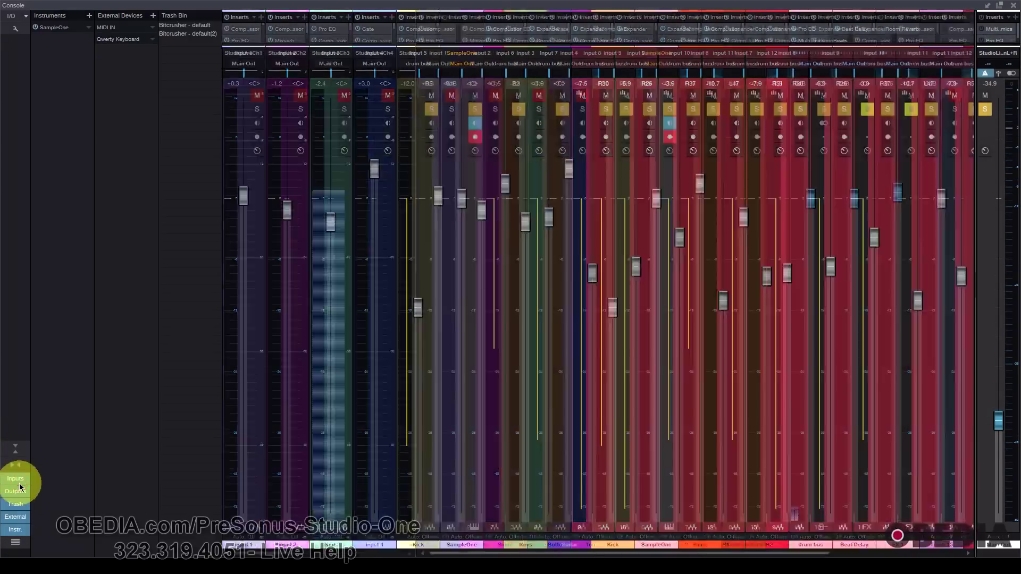
click(20, 505)
click(22, 519)
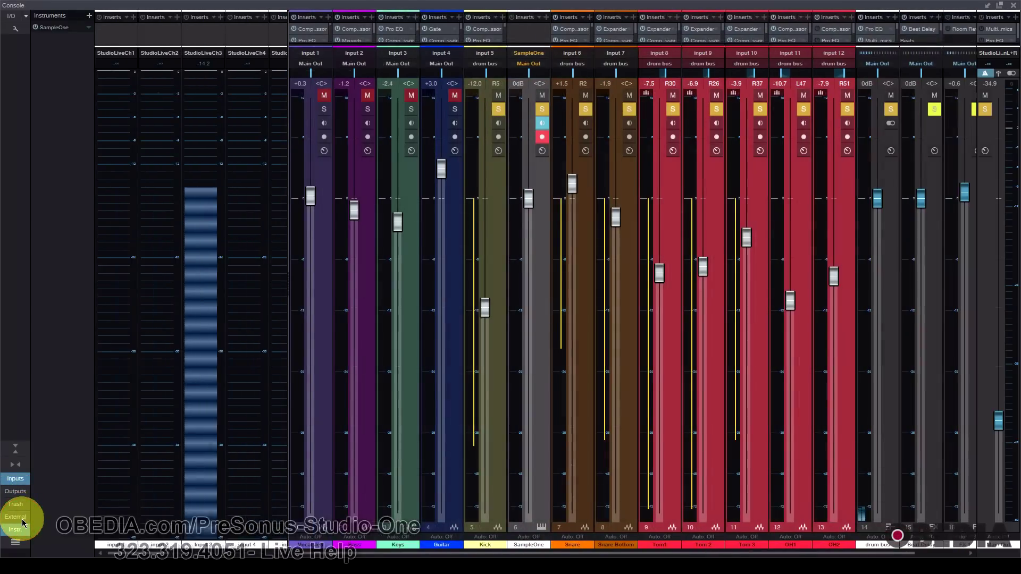
click(20, 531)
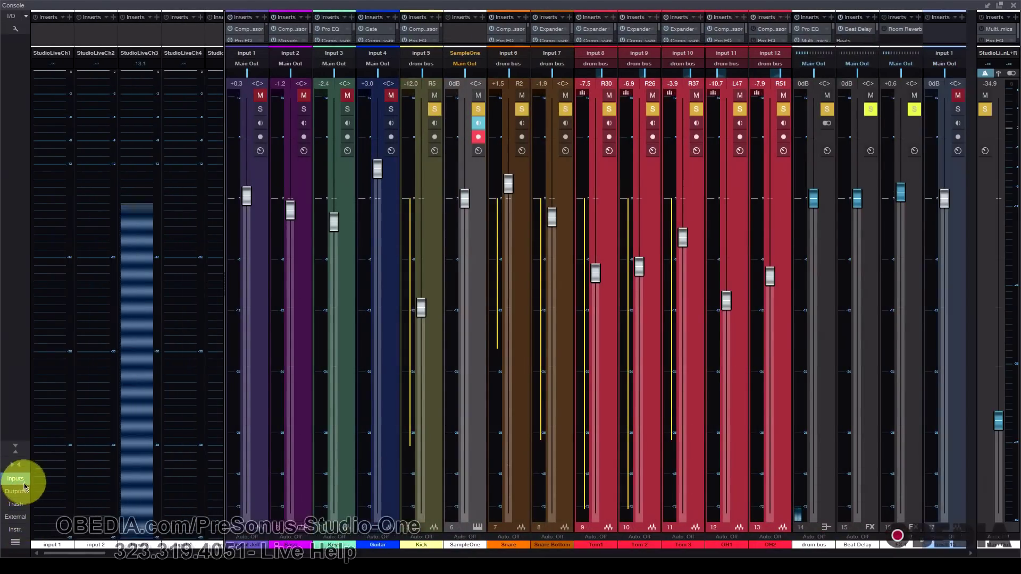
click(16, 479)
click(16, 543)
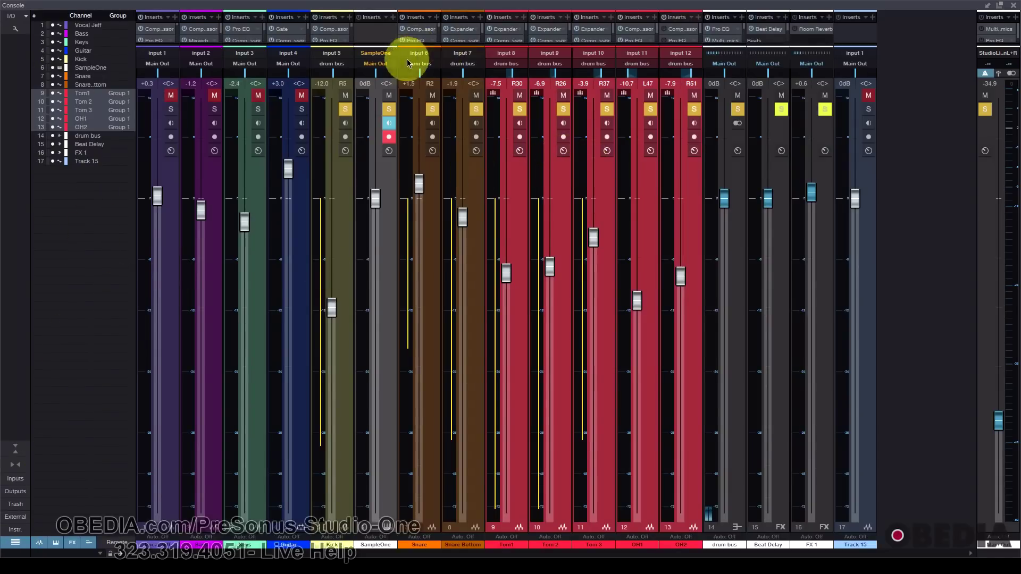
Show all side panels briefly, then hide inputs, instruments, external devices and trash again
click(15, 529)
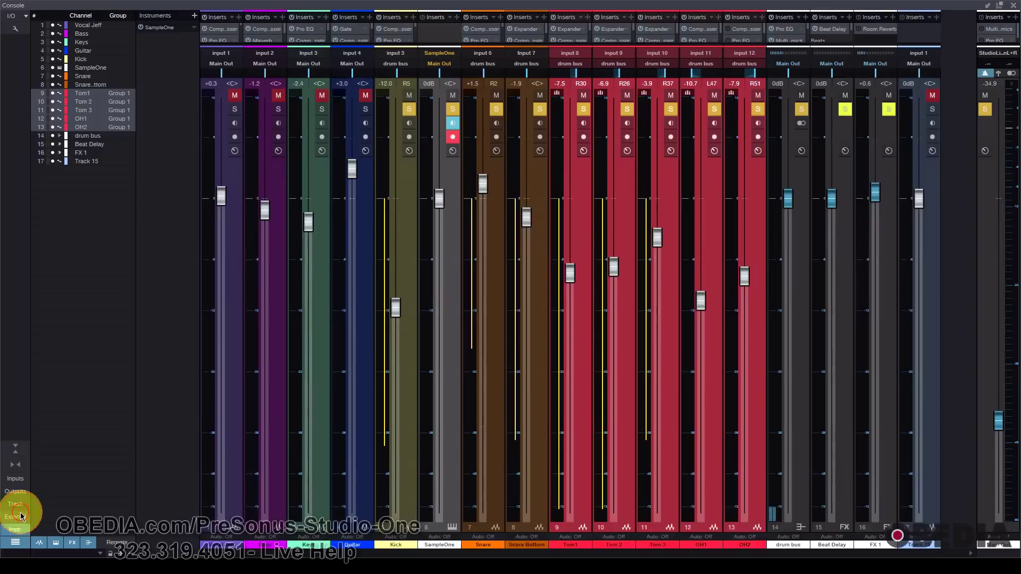
click(15, 517)
click(15, 505)
click(15, 478)
click(15, 491)
click(15, 542)
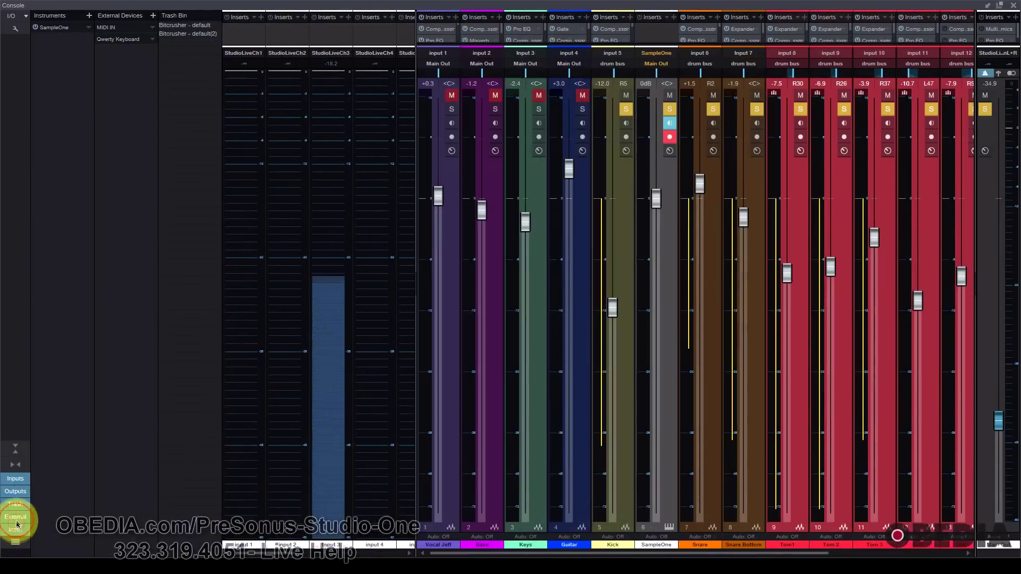
click(15, 504)
click(15, 517)
click(15, 479)
click(15, 491)
click(15, 530)
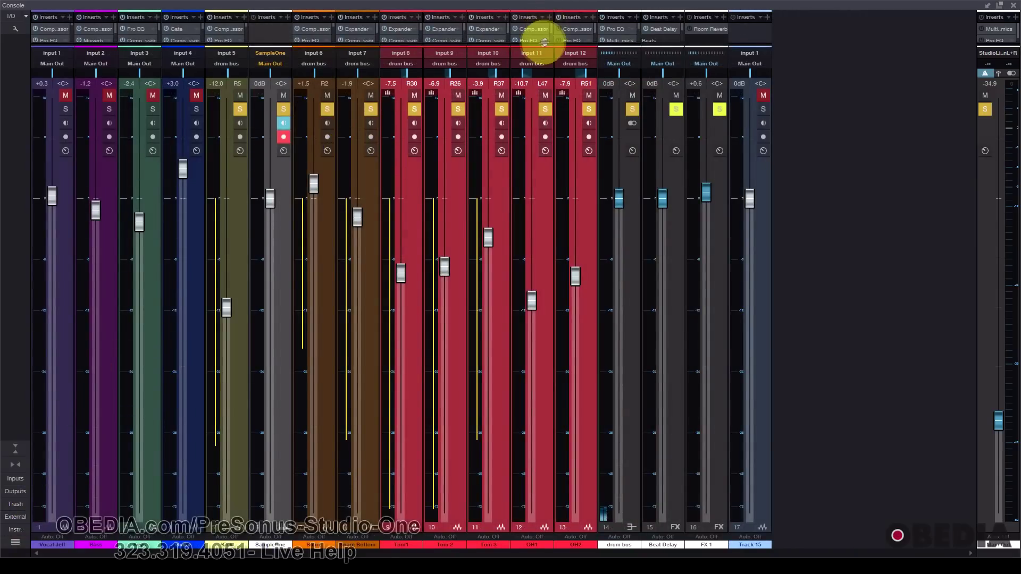
Drag the inserts divider down so each channel's Inserts and Sends slots are listed above the faders
drag(542, 45, 553, 269)
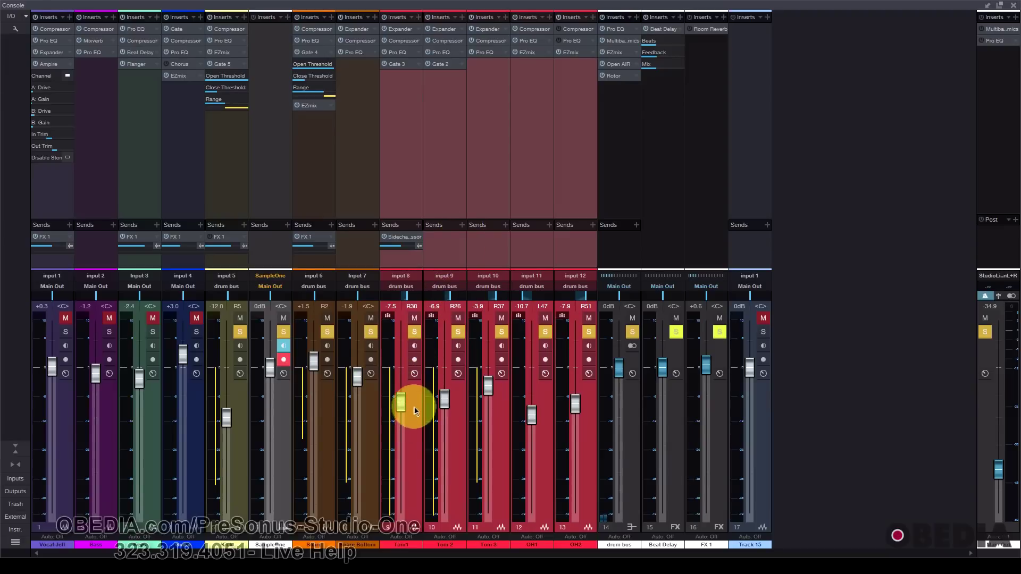
mouse_move(390, 432)
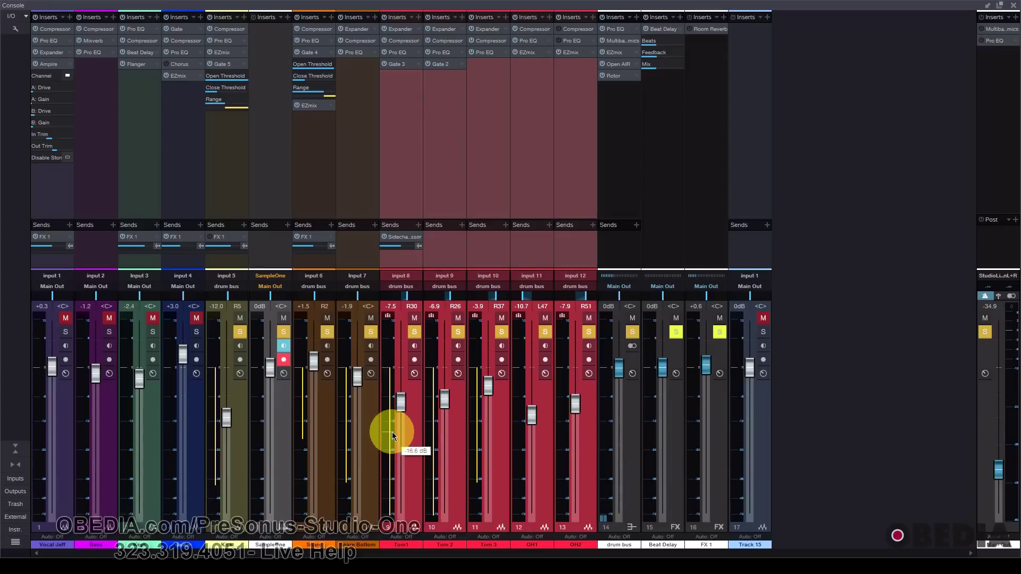
Remove the Compressor from Tom1's inserts, leaving only Pro EQ
right_click(403, 43)
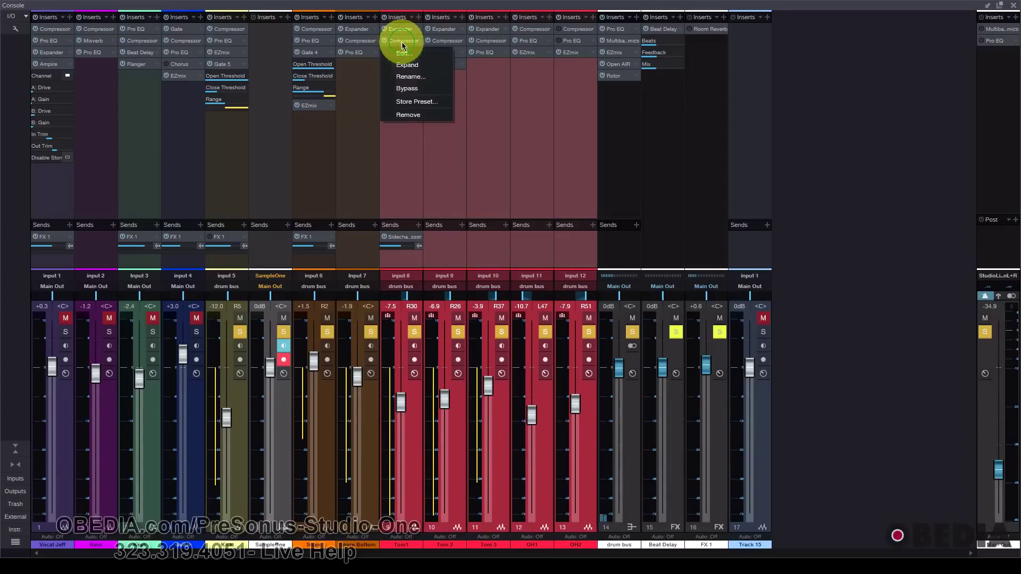
click(409, 114)
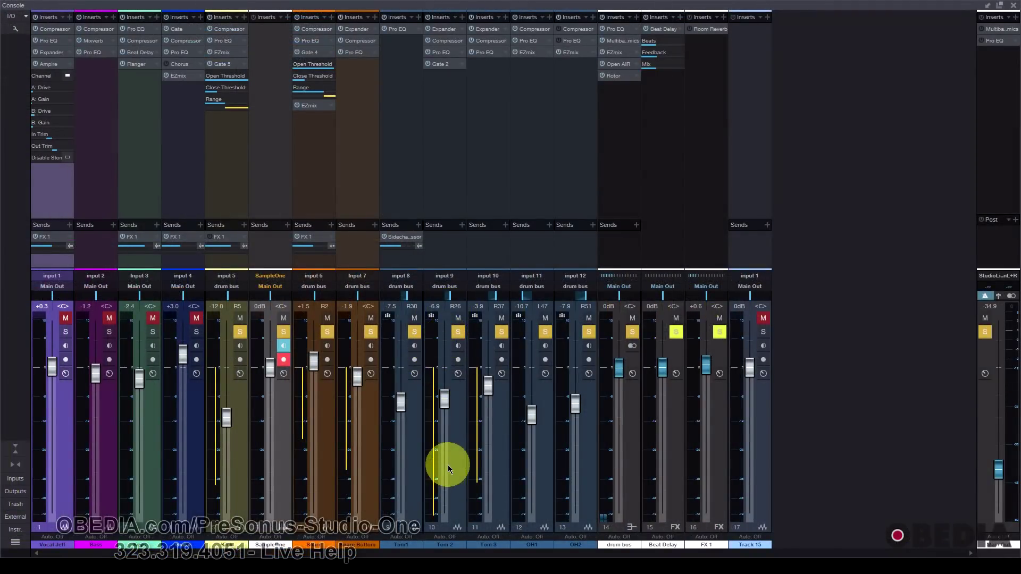
click(457, 360)
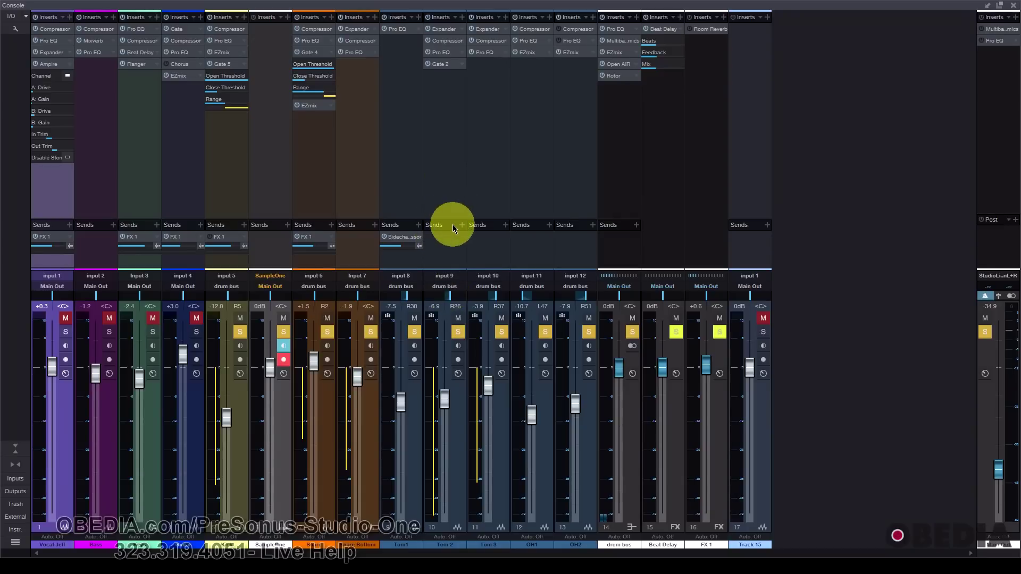
click(448, 189)
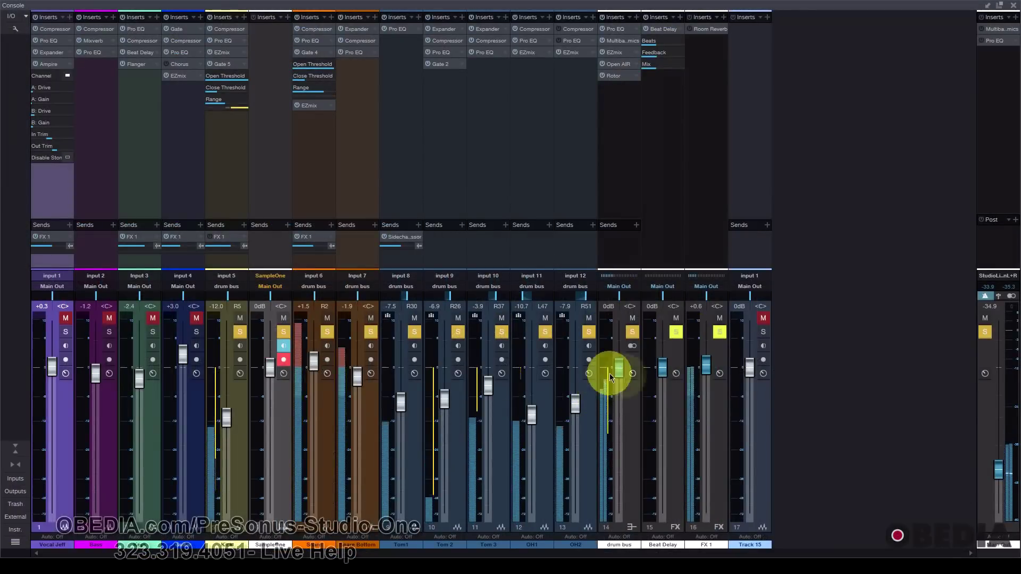
click(580, 176)
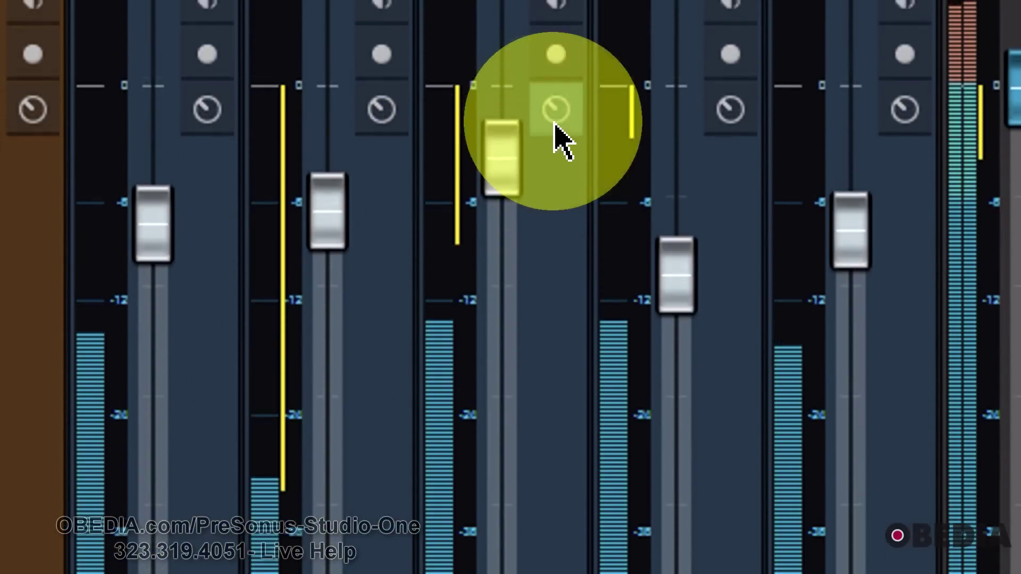
click(568, 214)
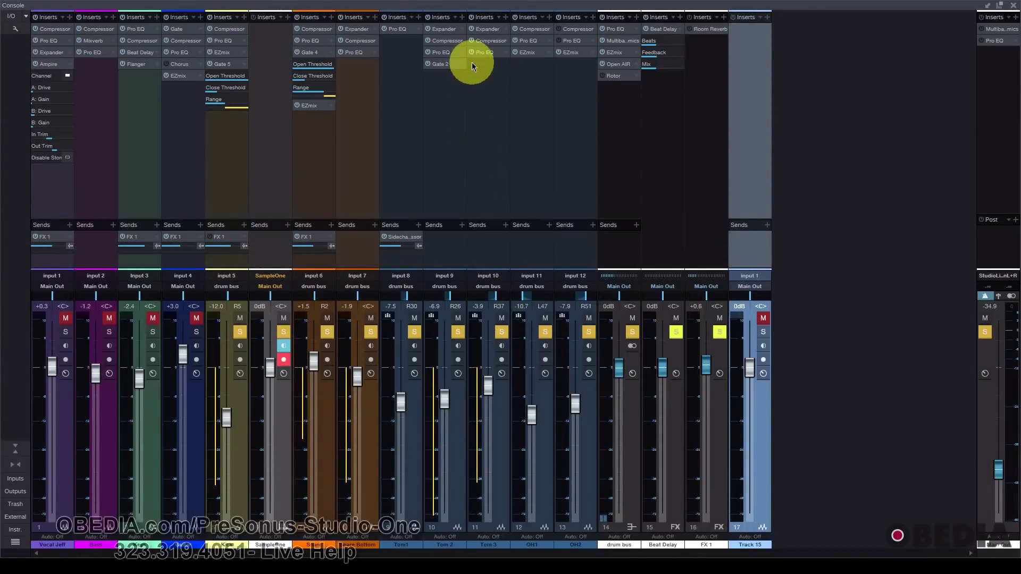
Drag Expander and Compressor out of Tom 3's inserts and add a fresh Compressor
mouse_move(472, 66)
mouse_down()
mouse_move(479, 46)
mouse_move(474, 148)
mouse_move(490, 194)
mouse_up()
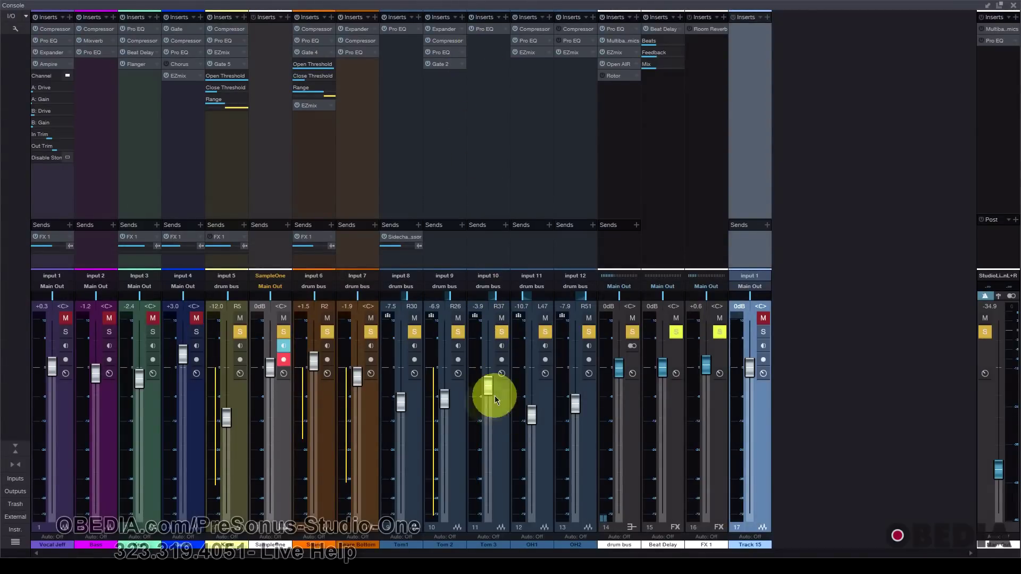
click(506, 22)
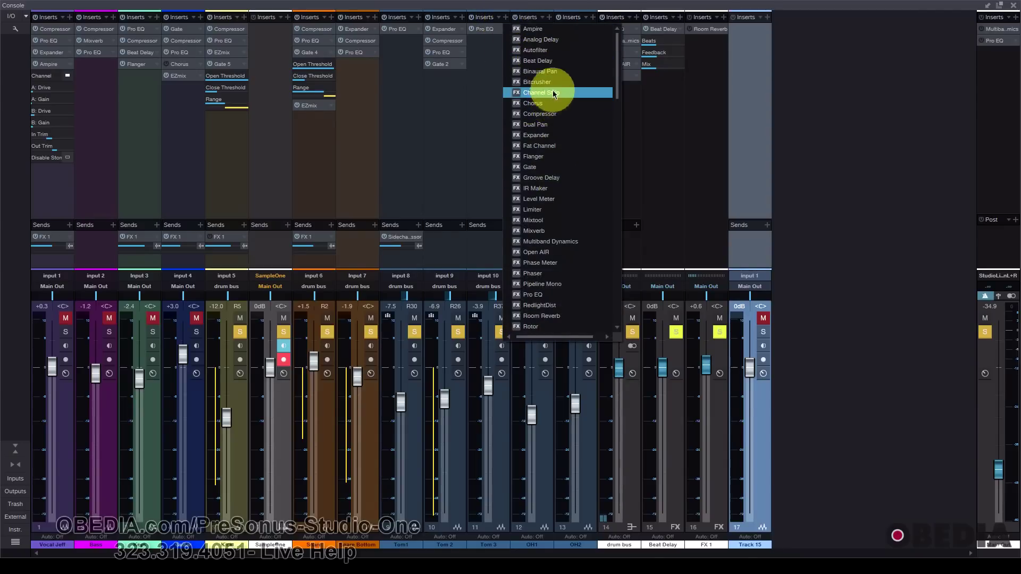
click(554, 114)
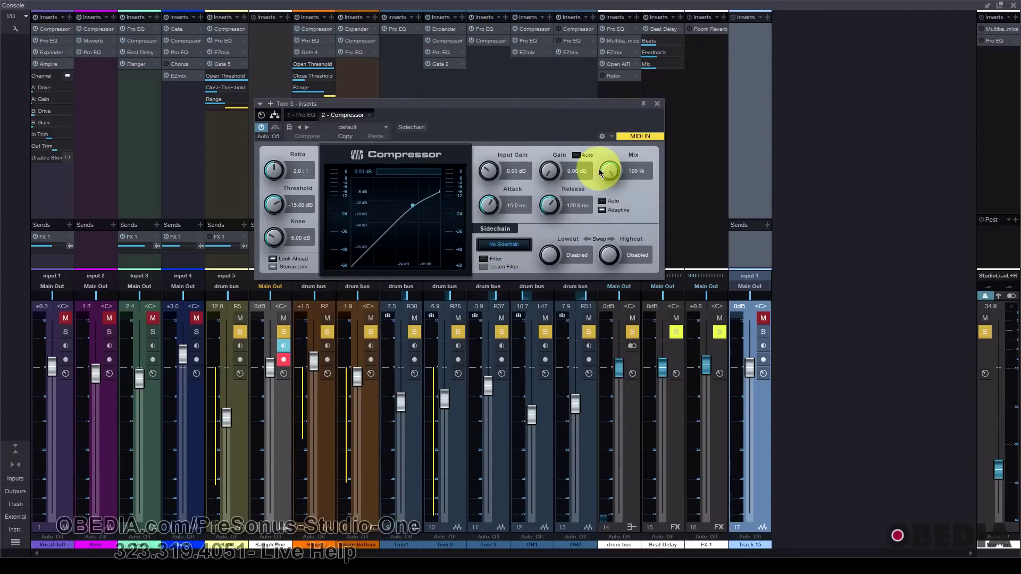
Load the Compressor's Acoustic Guitar 2 preset and show Tom 3's macro controls
click(351, 127)
click(340, 160)
click(356, 191)
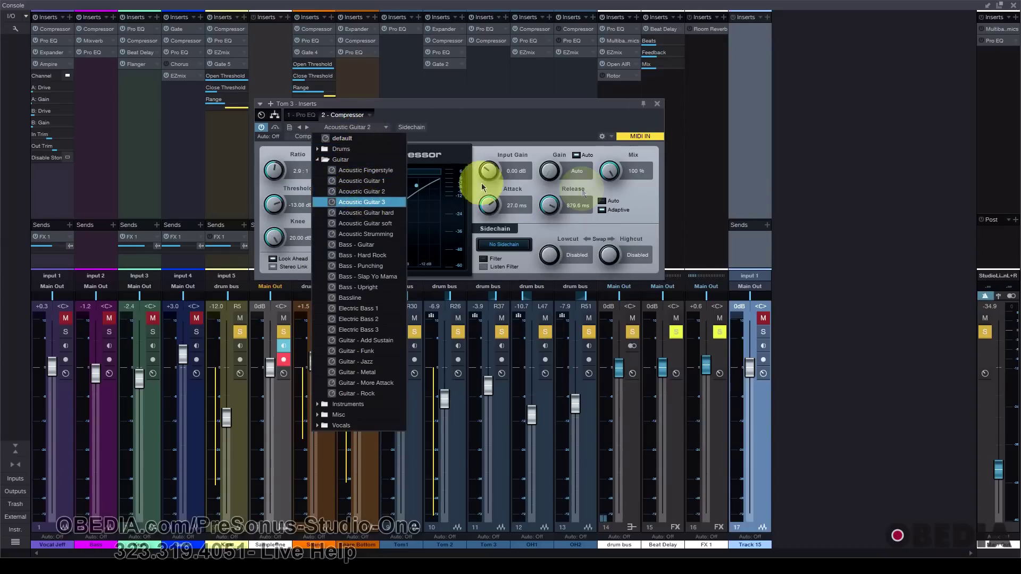
click(506, 97)
mouse_move(494, 81)
mouse_down()
mouse_move(502, 113)
mouse_move(496, 100)
mouse_up()
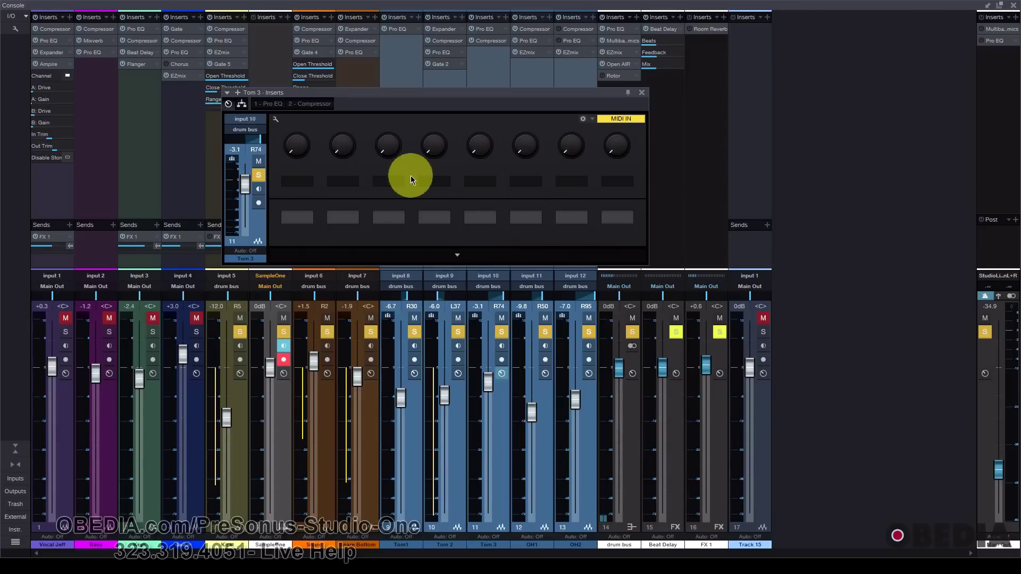
Check Tom 3's macro control mapping list, then bring up its insert routing view
click(275, 119)
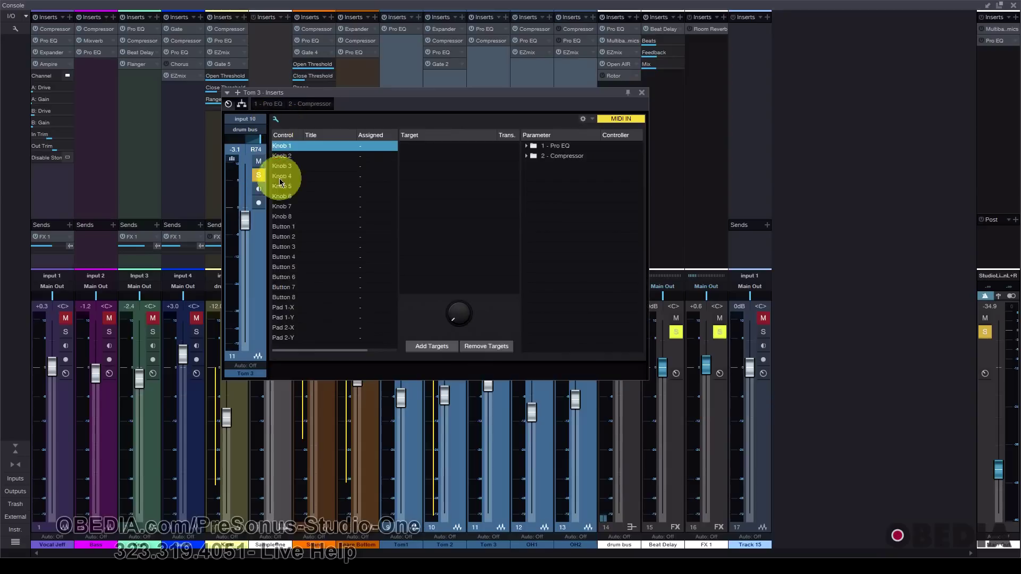
click(276, 118)
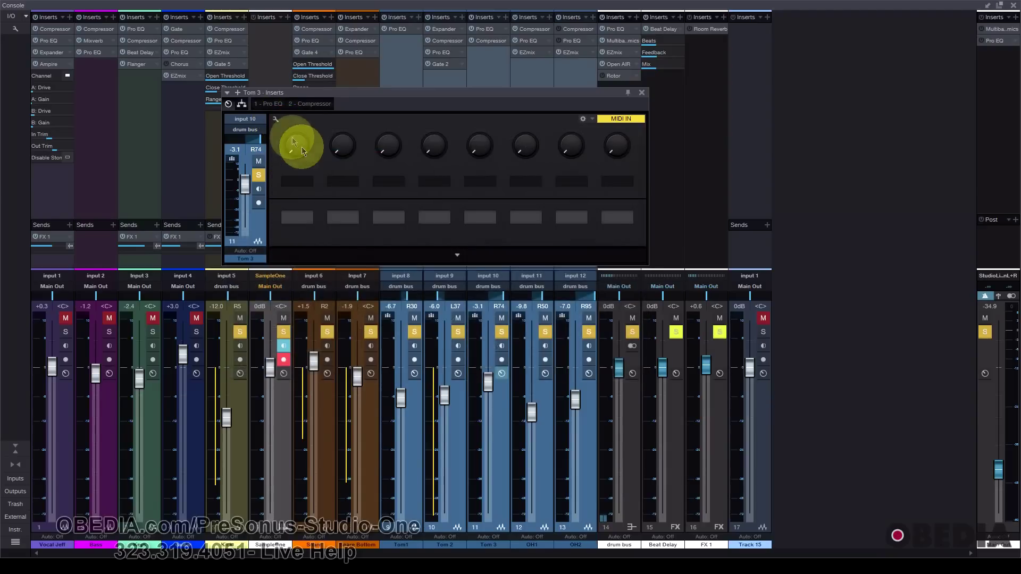
click(240, 104)
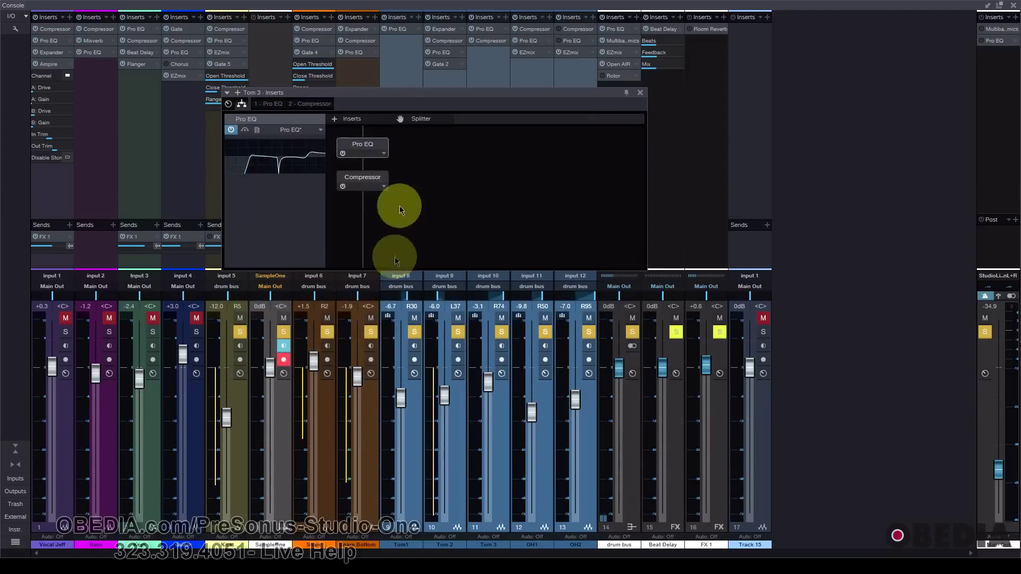
Compare Tom 3's Compressor and Pro EQ curves in the detail pane, then close its editor
drag(394, 111, 393, 98)
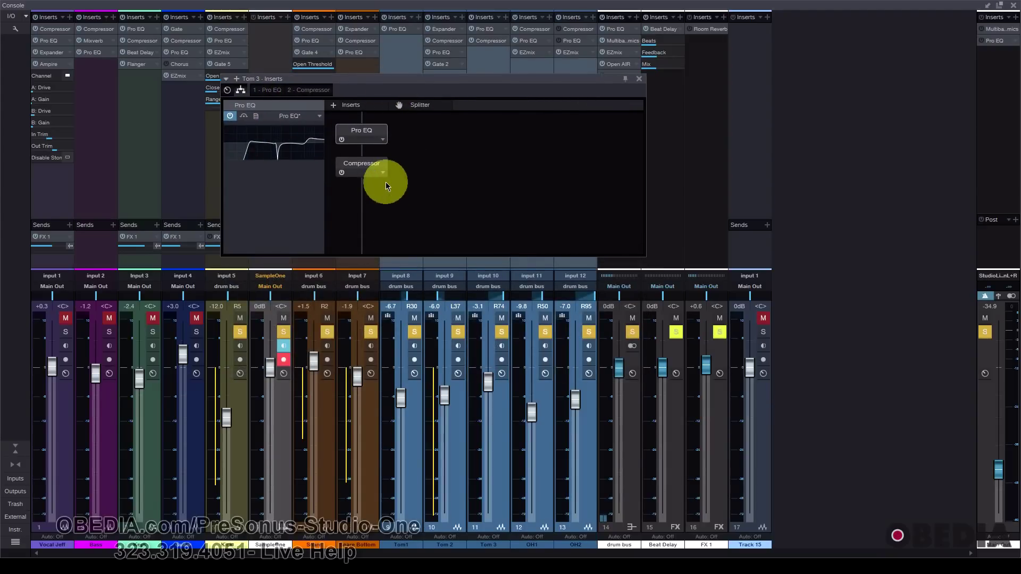
click(368, 169)
click(375, 137)
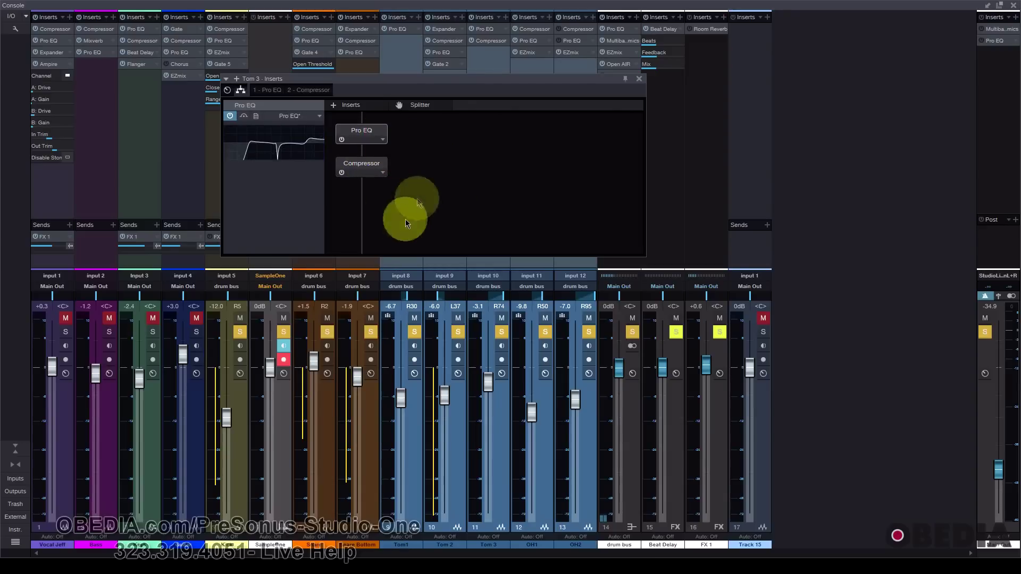
click(374, 165)
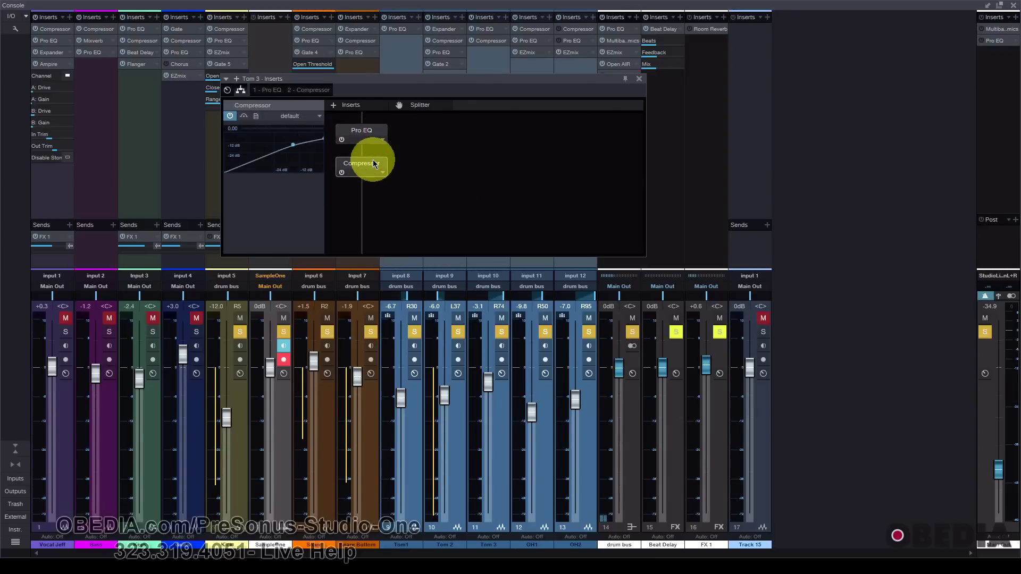
mouse_move(521, 85)
mouse_down()
mouse_move(520, 98)
mouse_move(527, 78)
mouse_up()
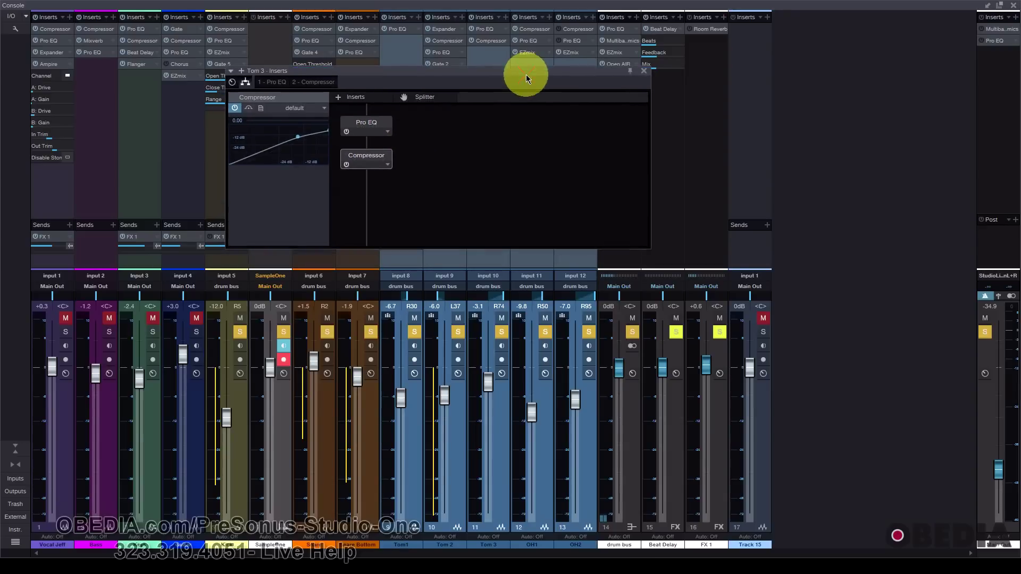
click(644, 71)
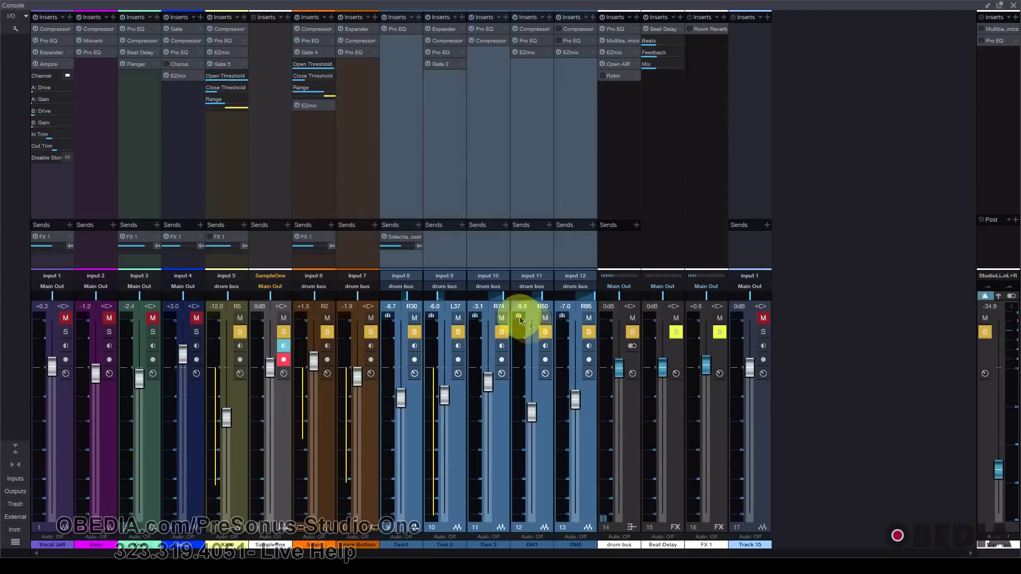